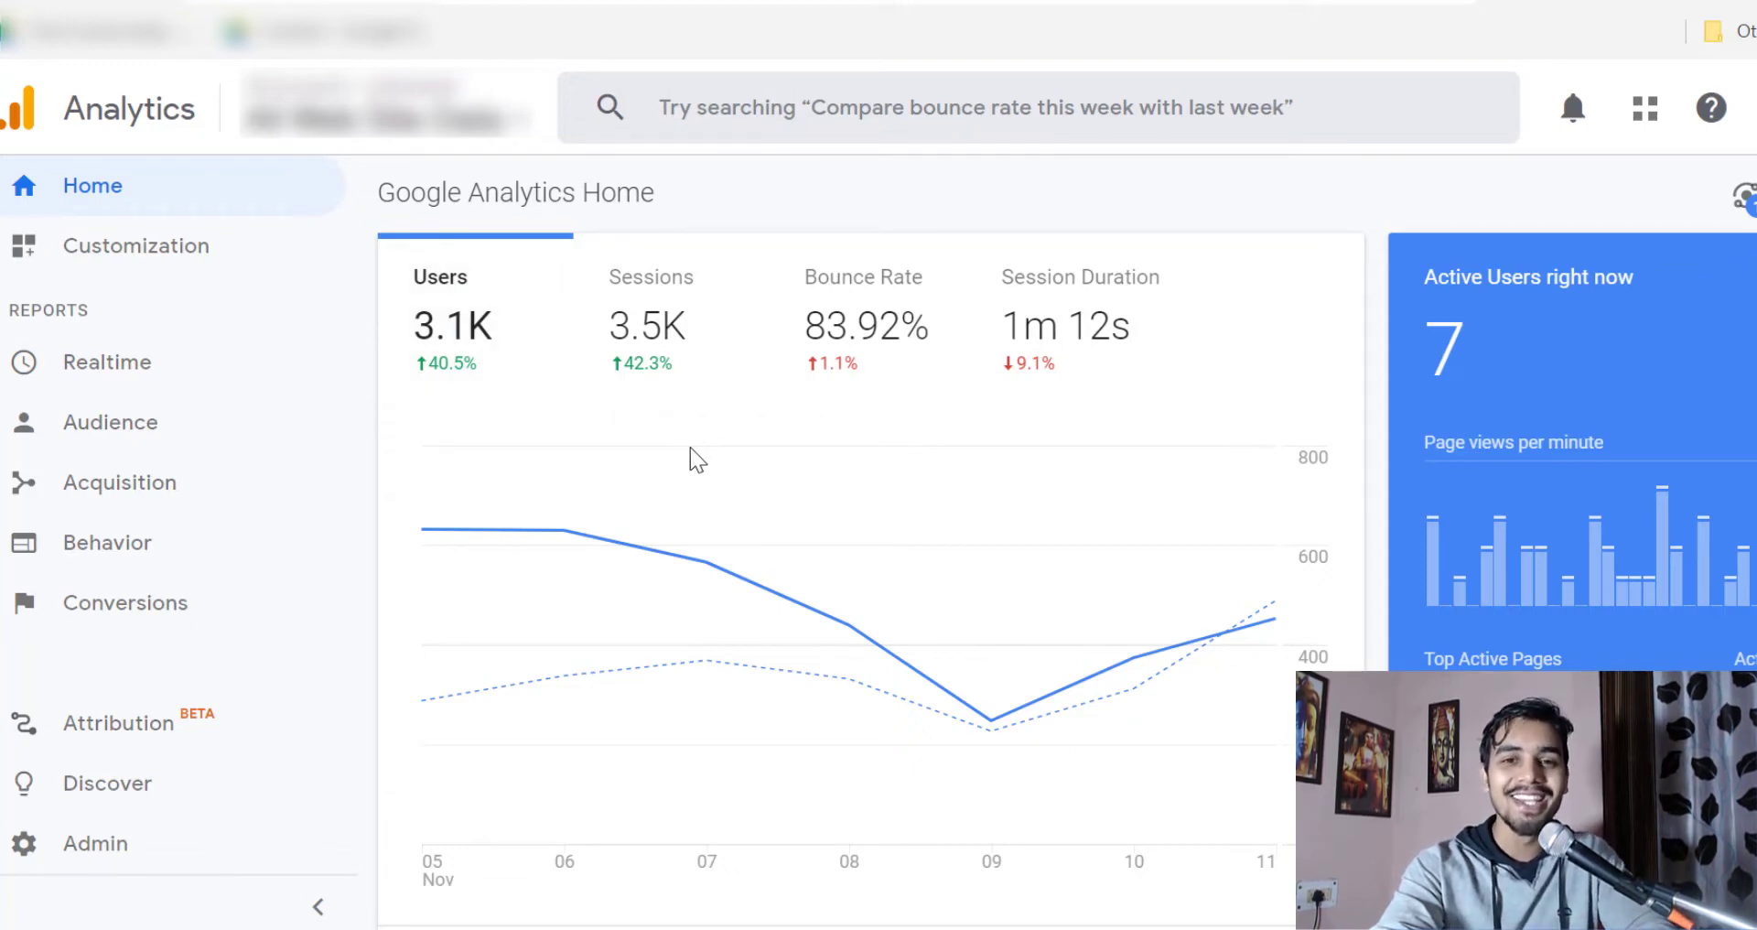
scroll(681, 451, down, 1)
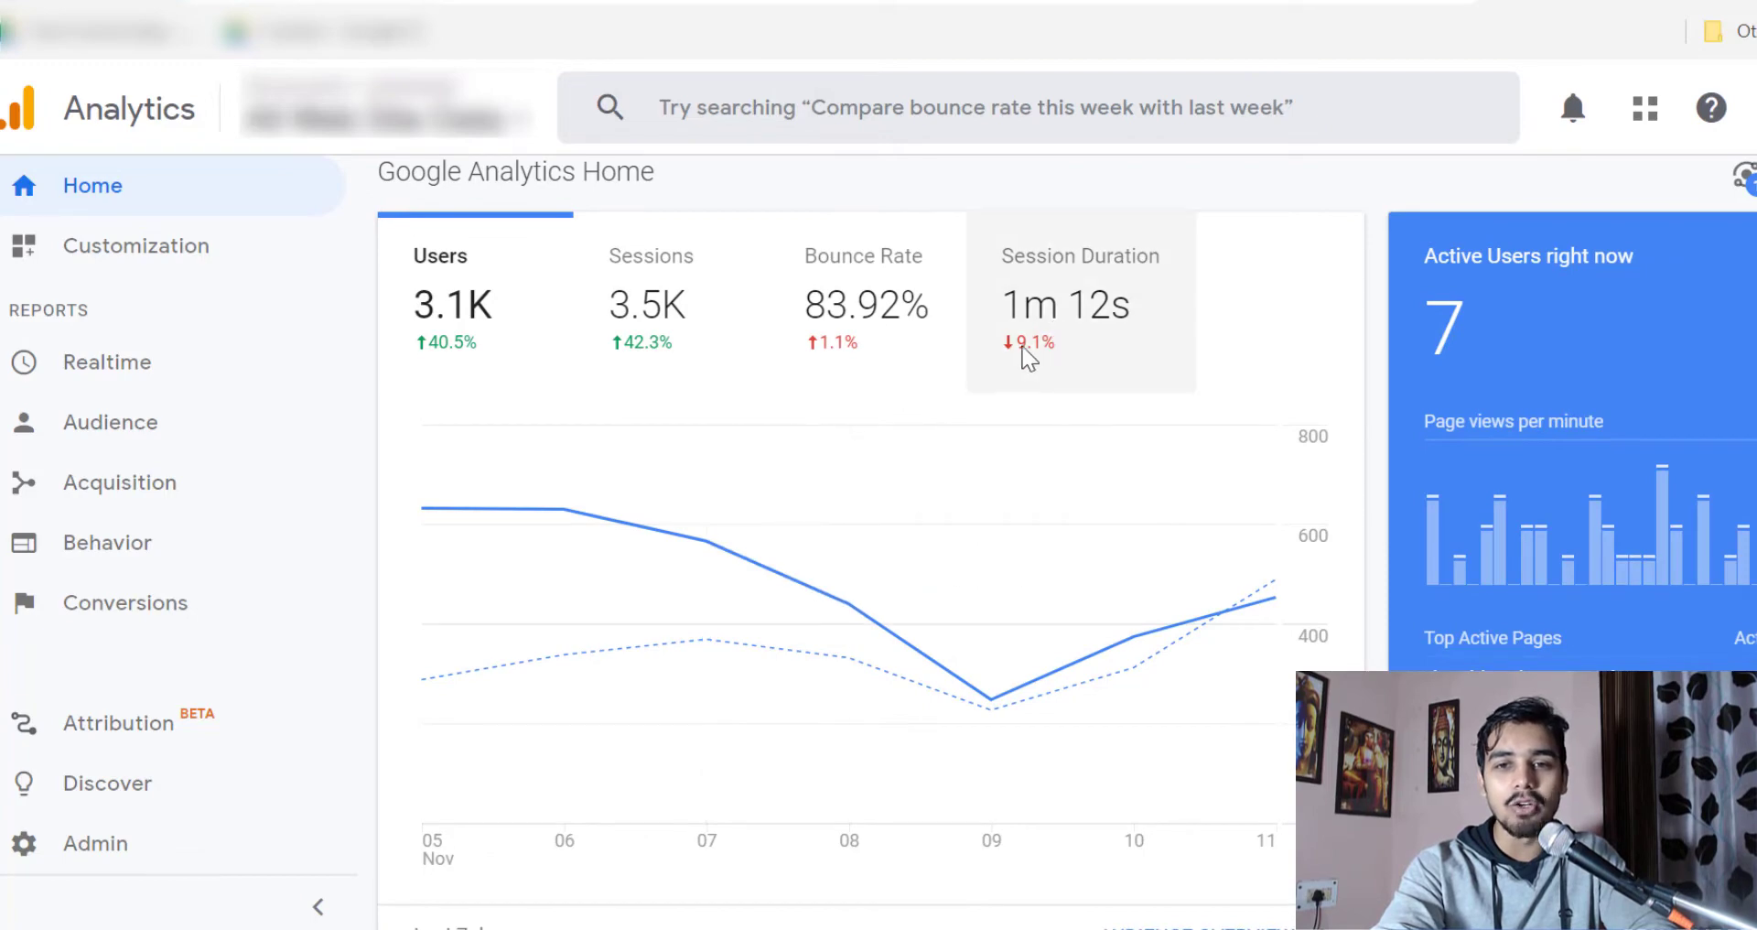
click(671, 357)
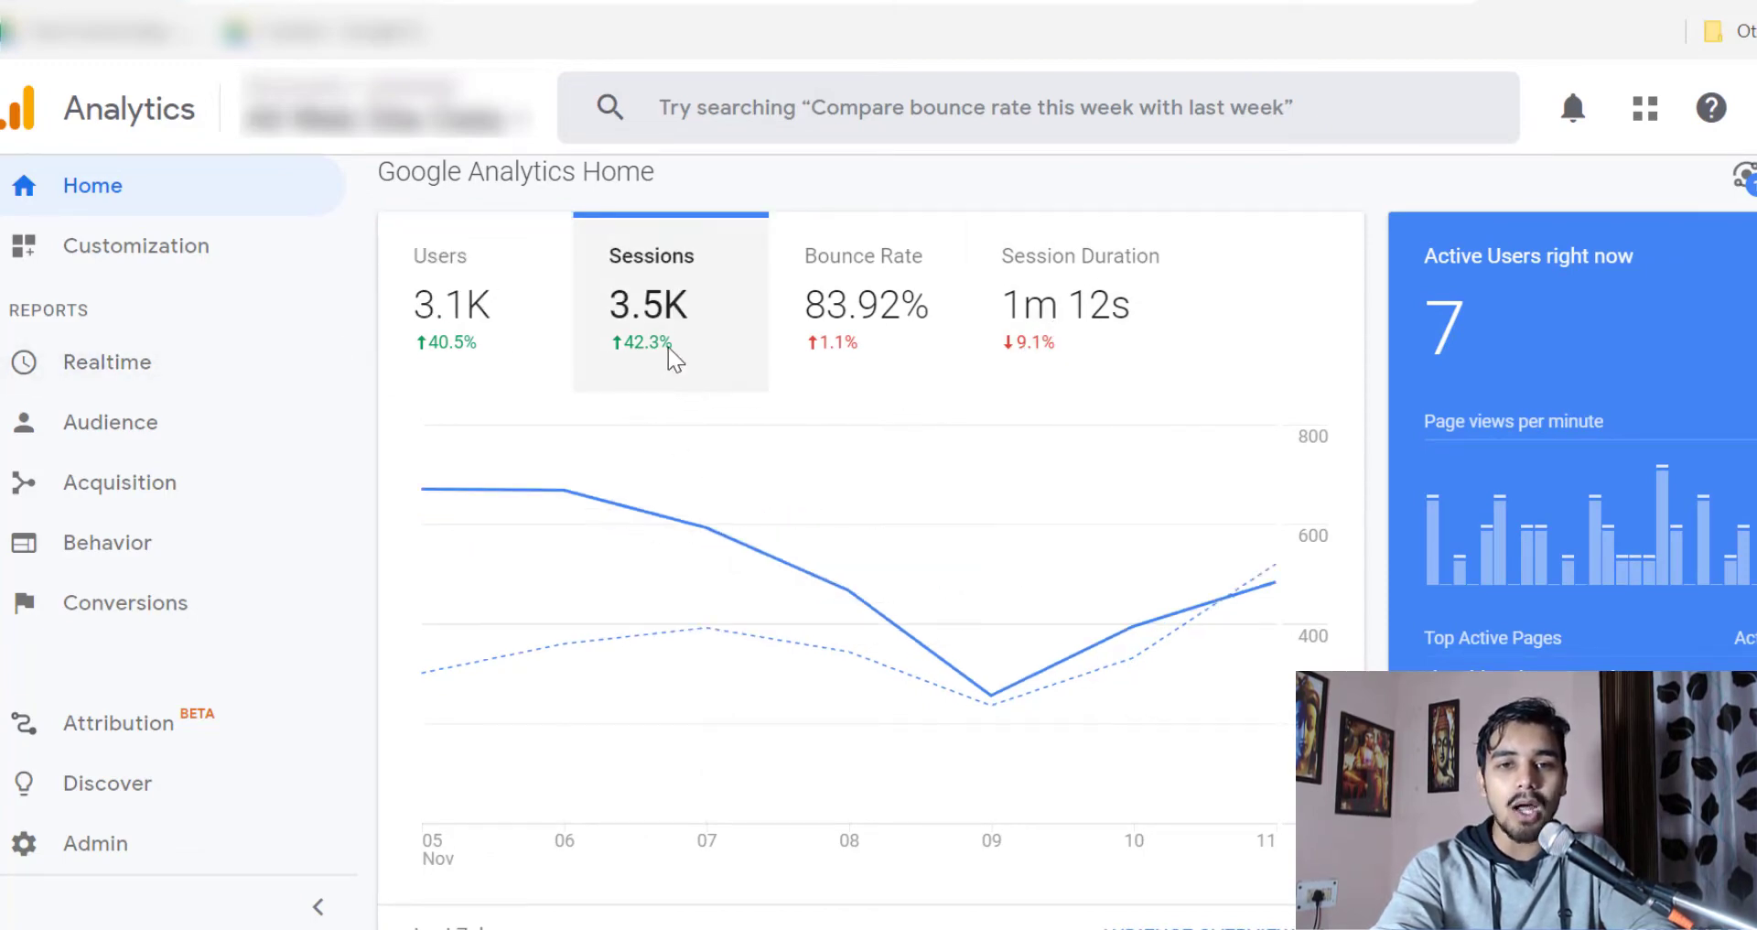
click(1074, 322)
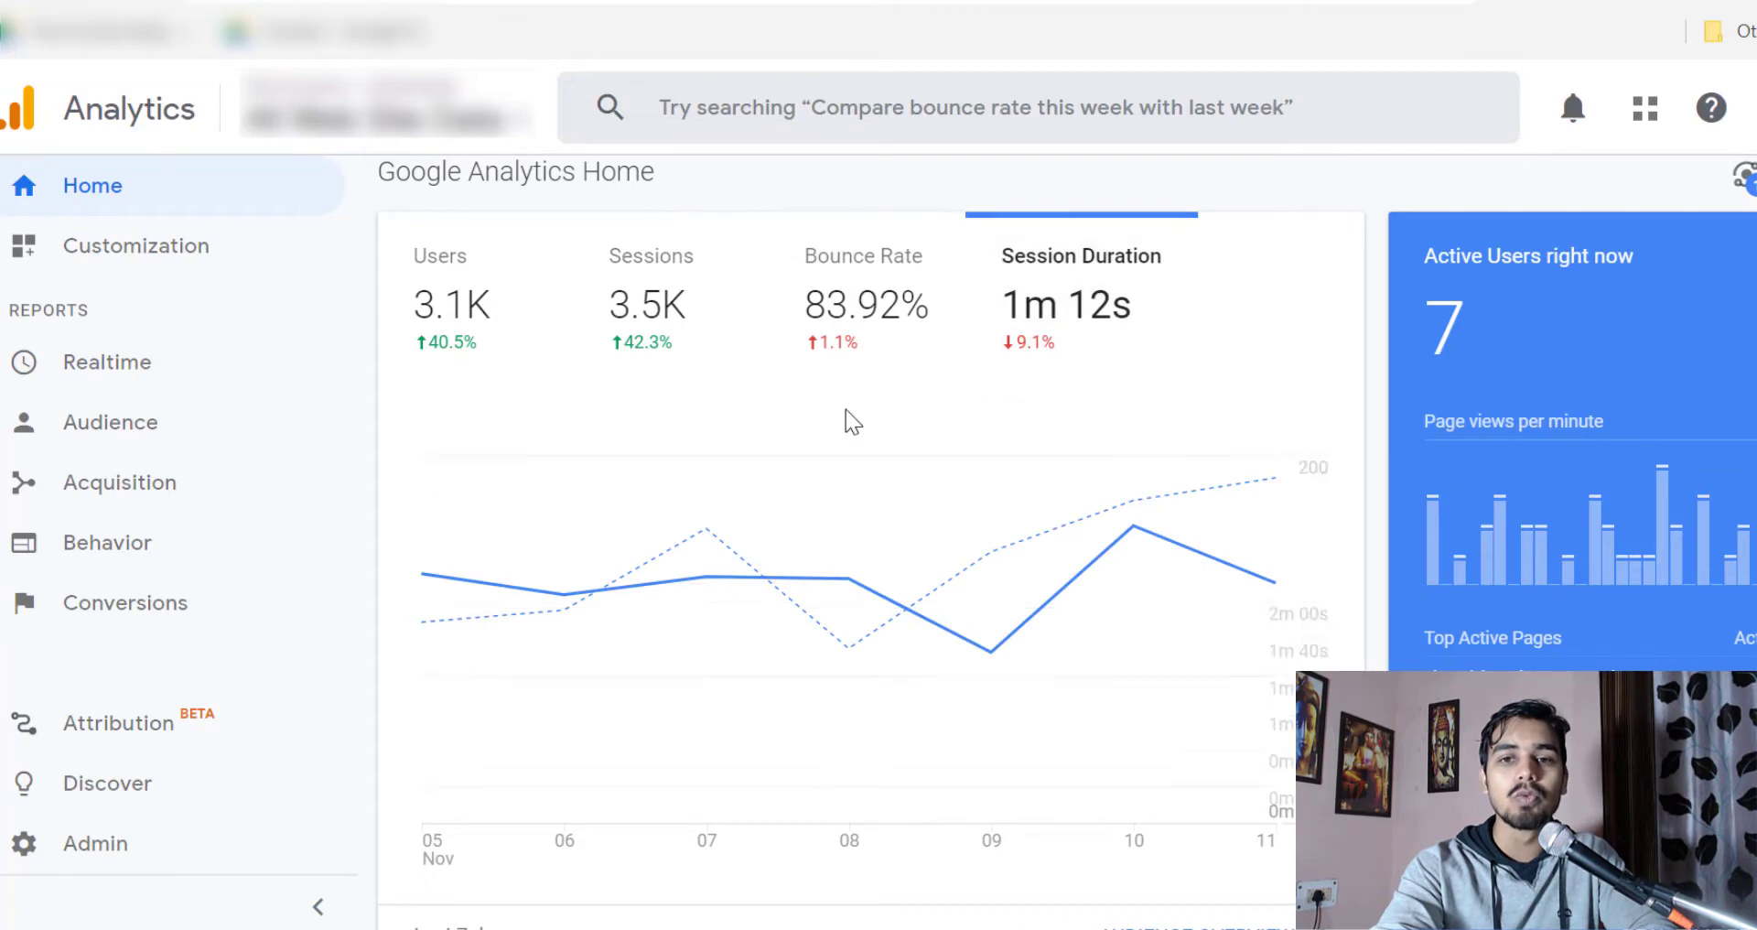
click(408, 338)
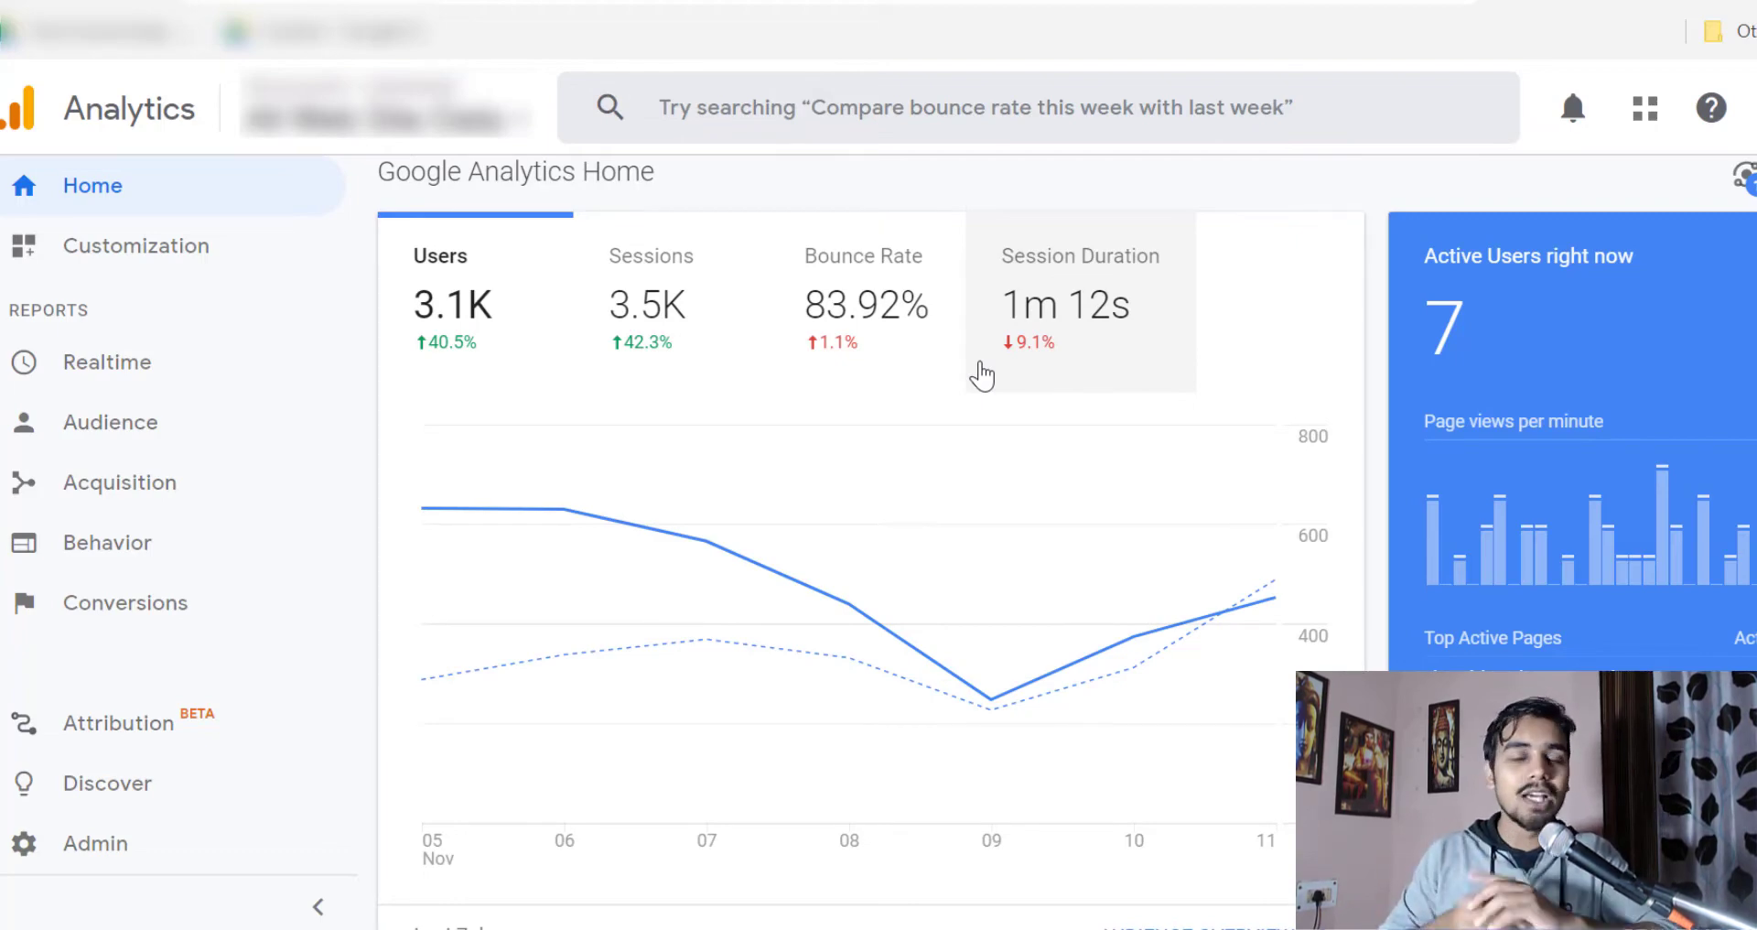
- Scroll the Home dashboard slightly and clear an accidental selection of legend text
scroll(981, 373, down, 10)
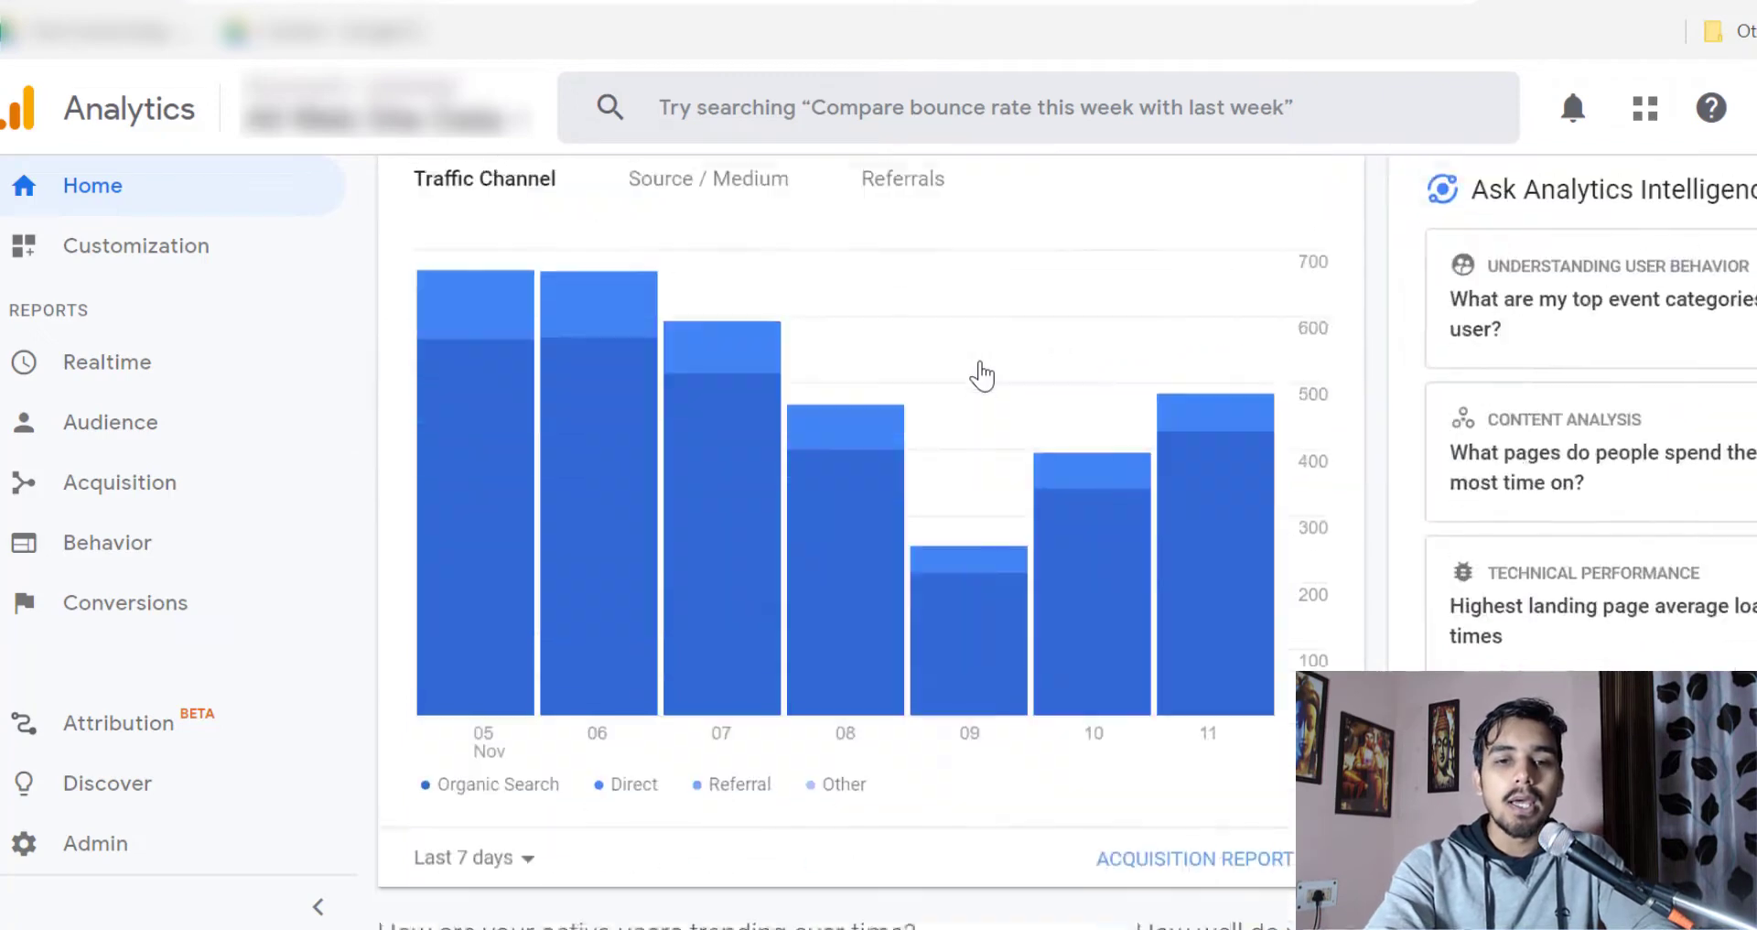
scroll(687, 457, up, 4)
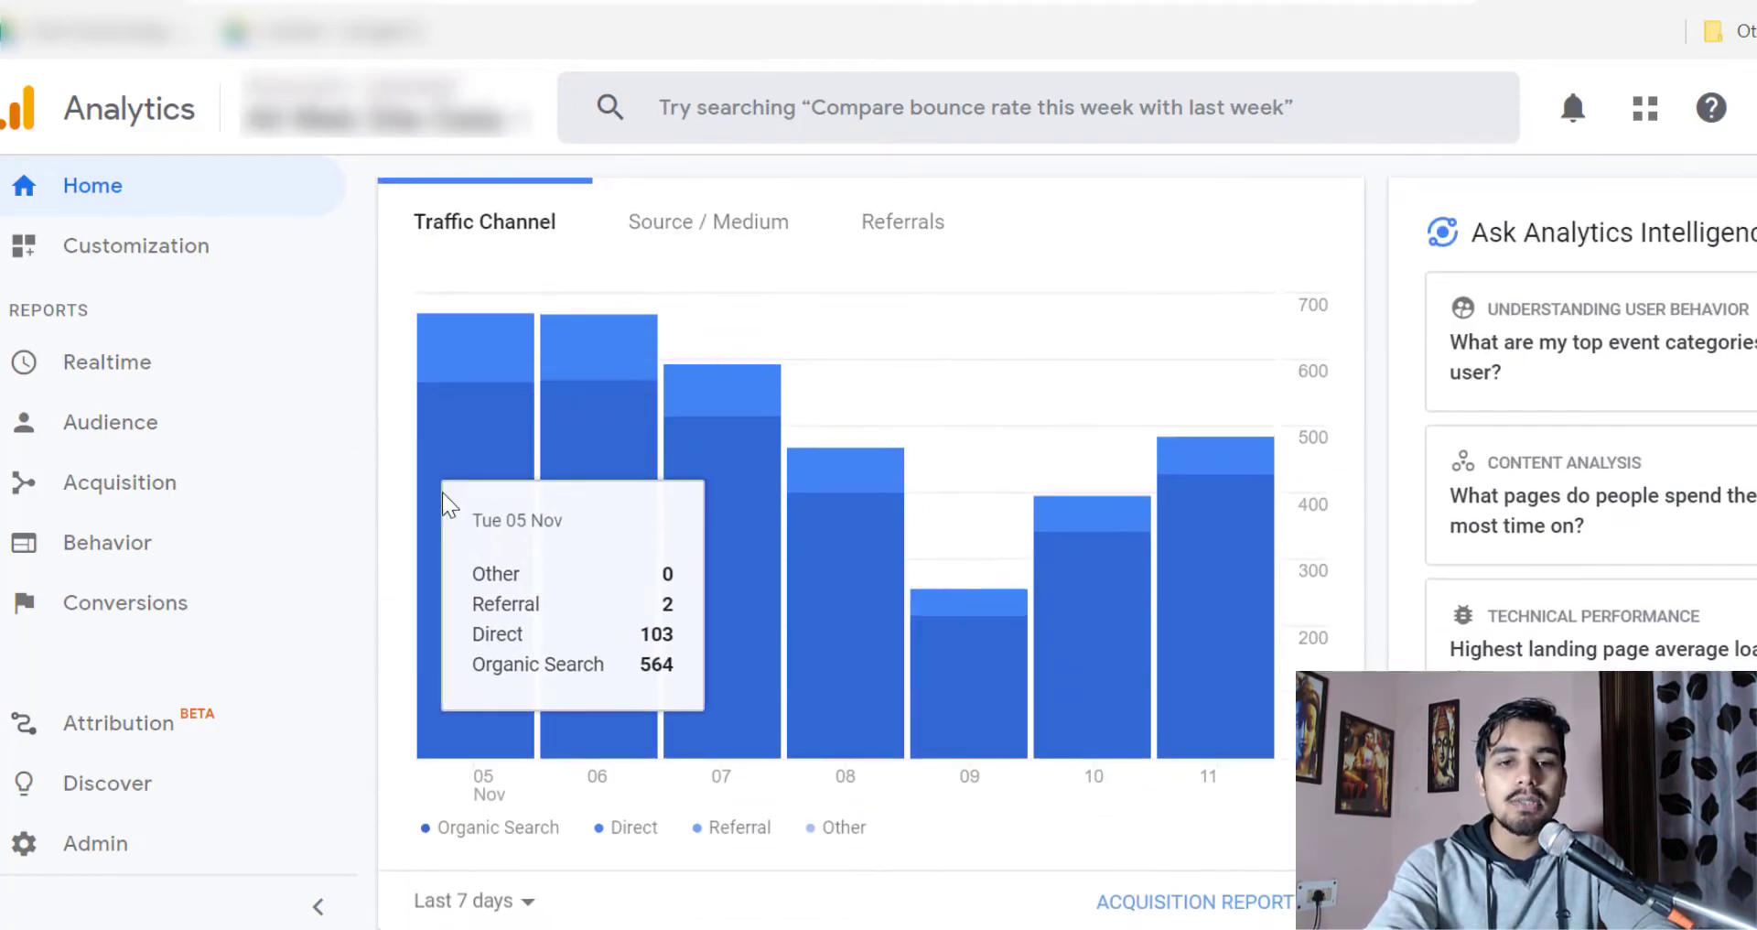
drag(439, 839, 879, 856)
click(885, 858)
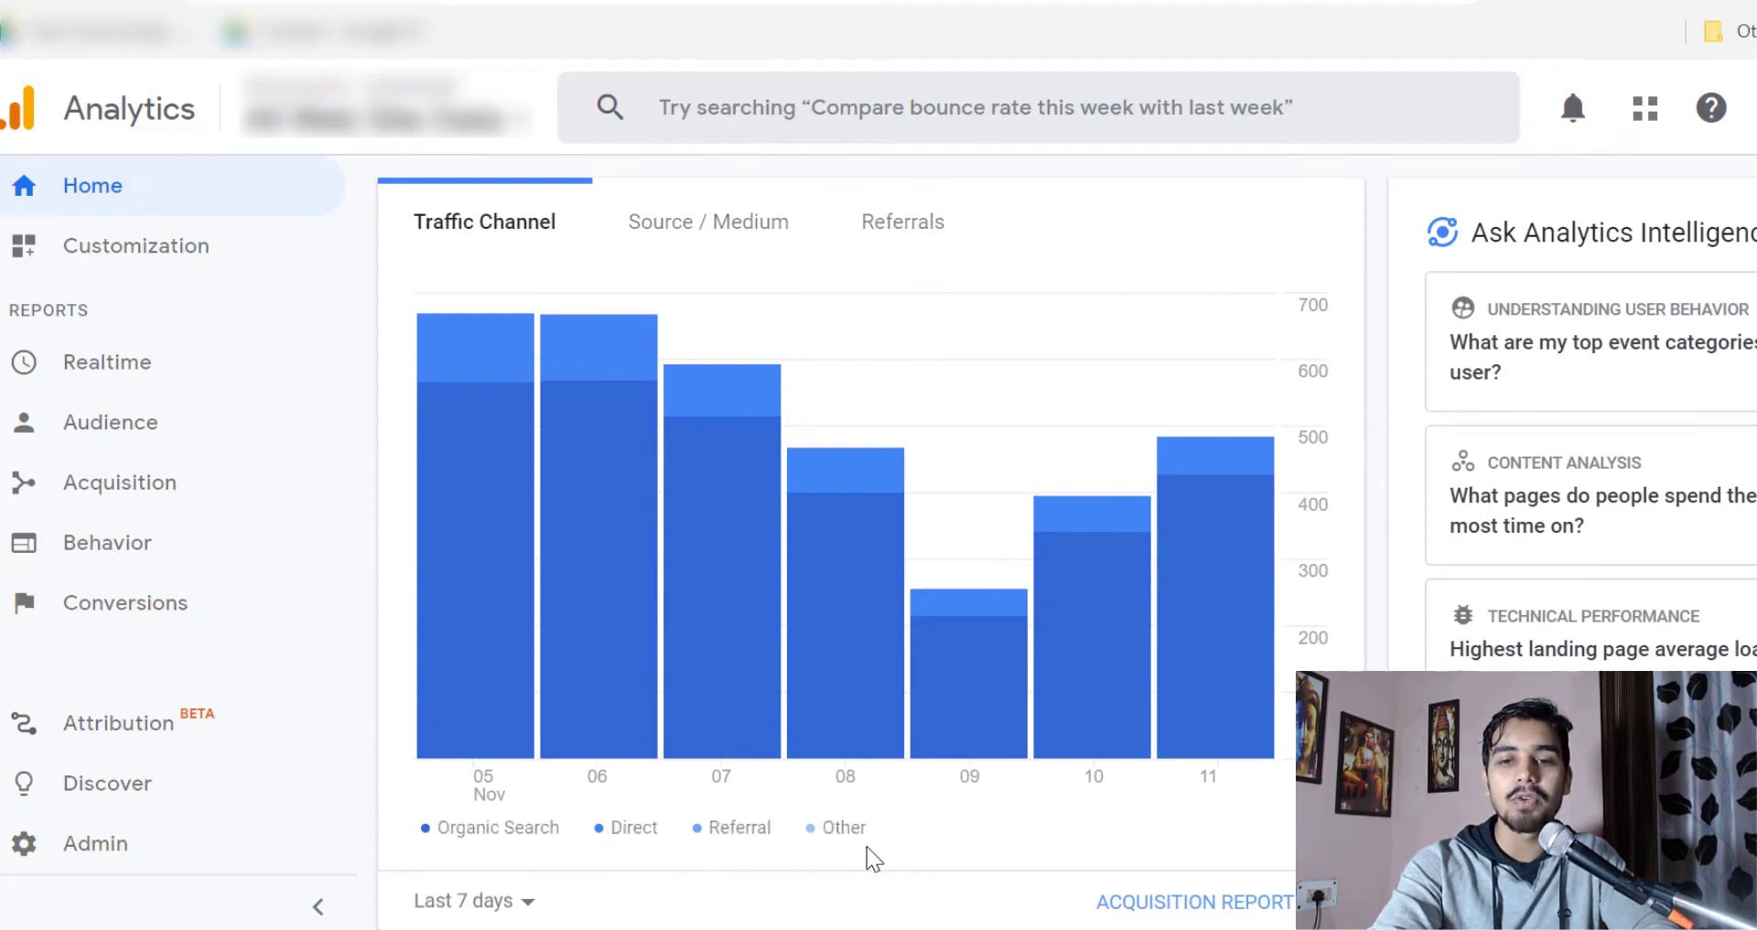
- Scroll down to the users-by-time-of-day, sessions-by-country and sessions-by-device cards (mobile 93.8%)
scroll(866, 848, down, 2)
scroll(866, 848, down, 10)
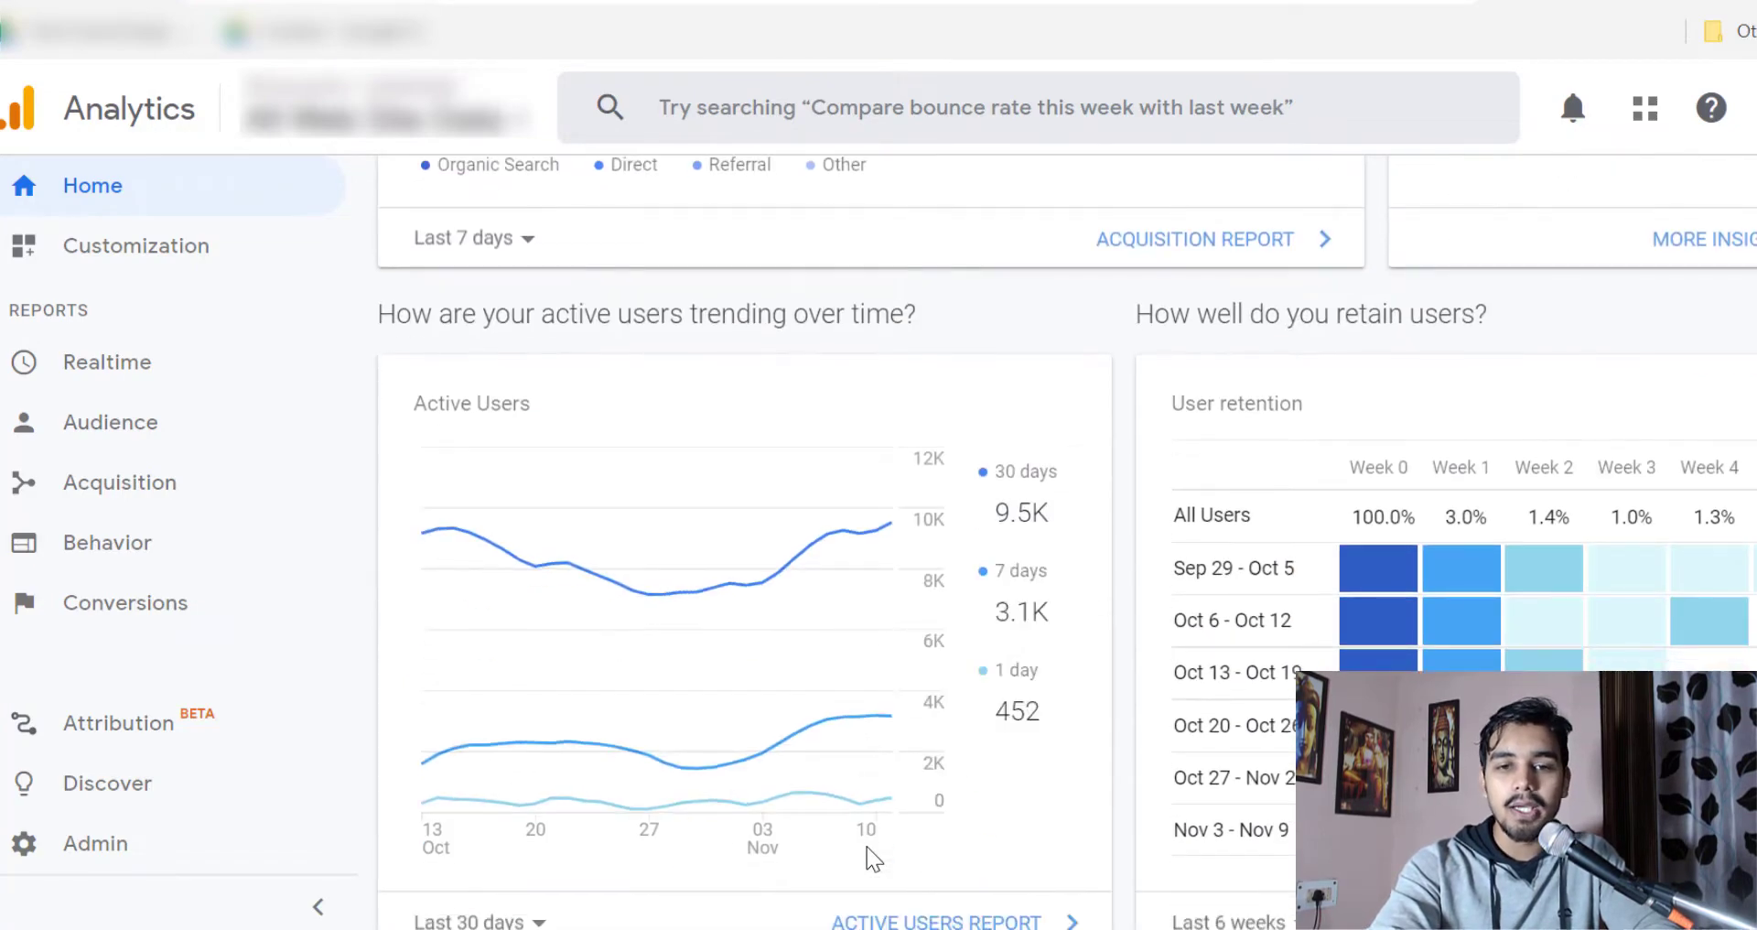
scroll(874, 765, down, 4)
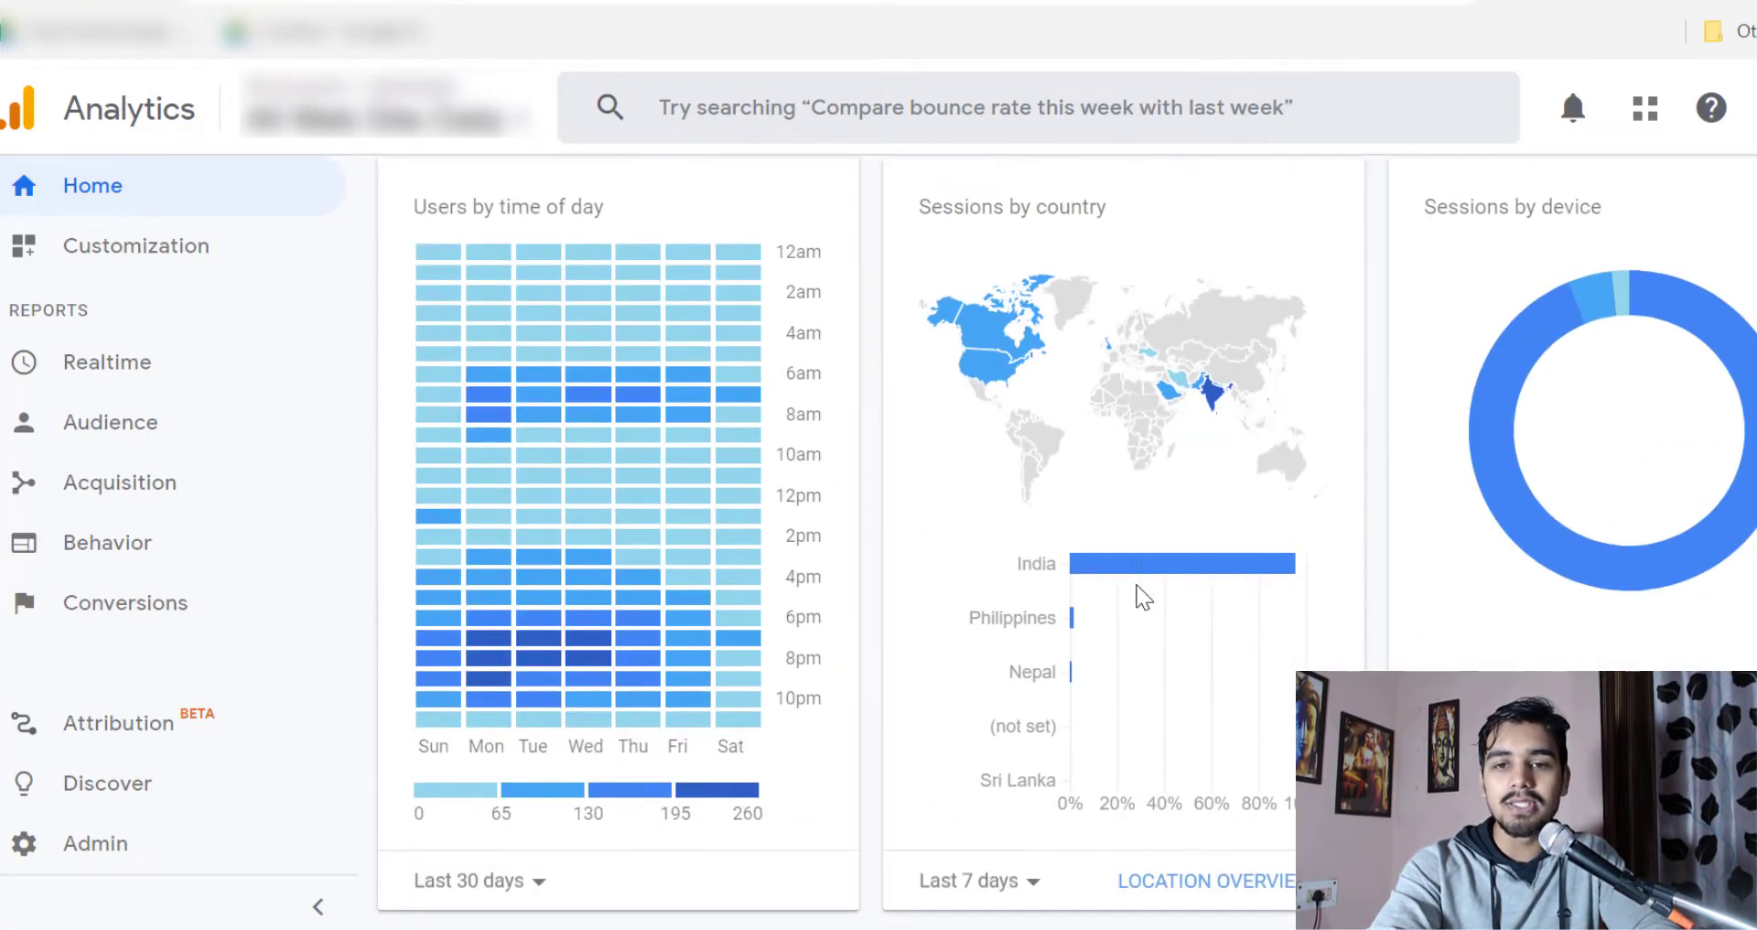
scroll(1141, 597, up, 1)
mouse_move(1185, 663)
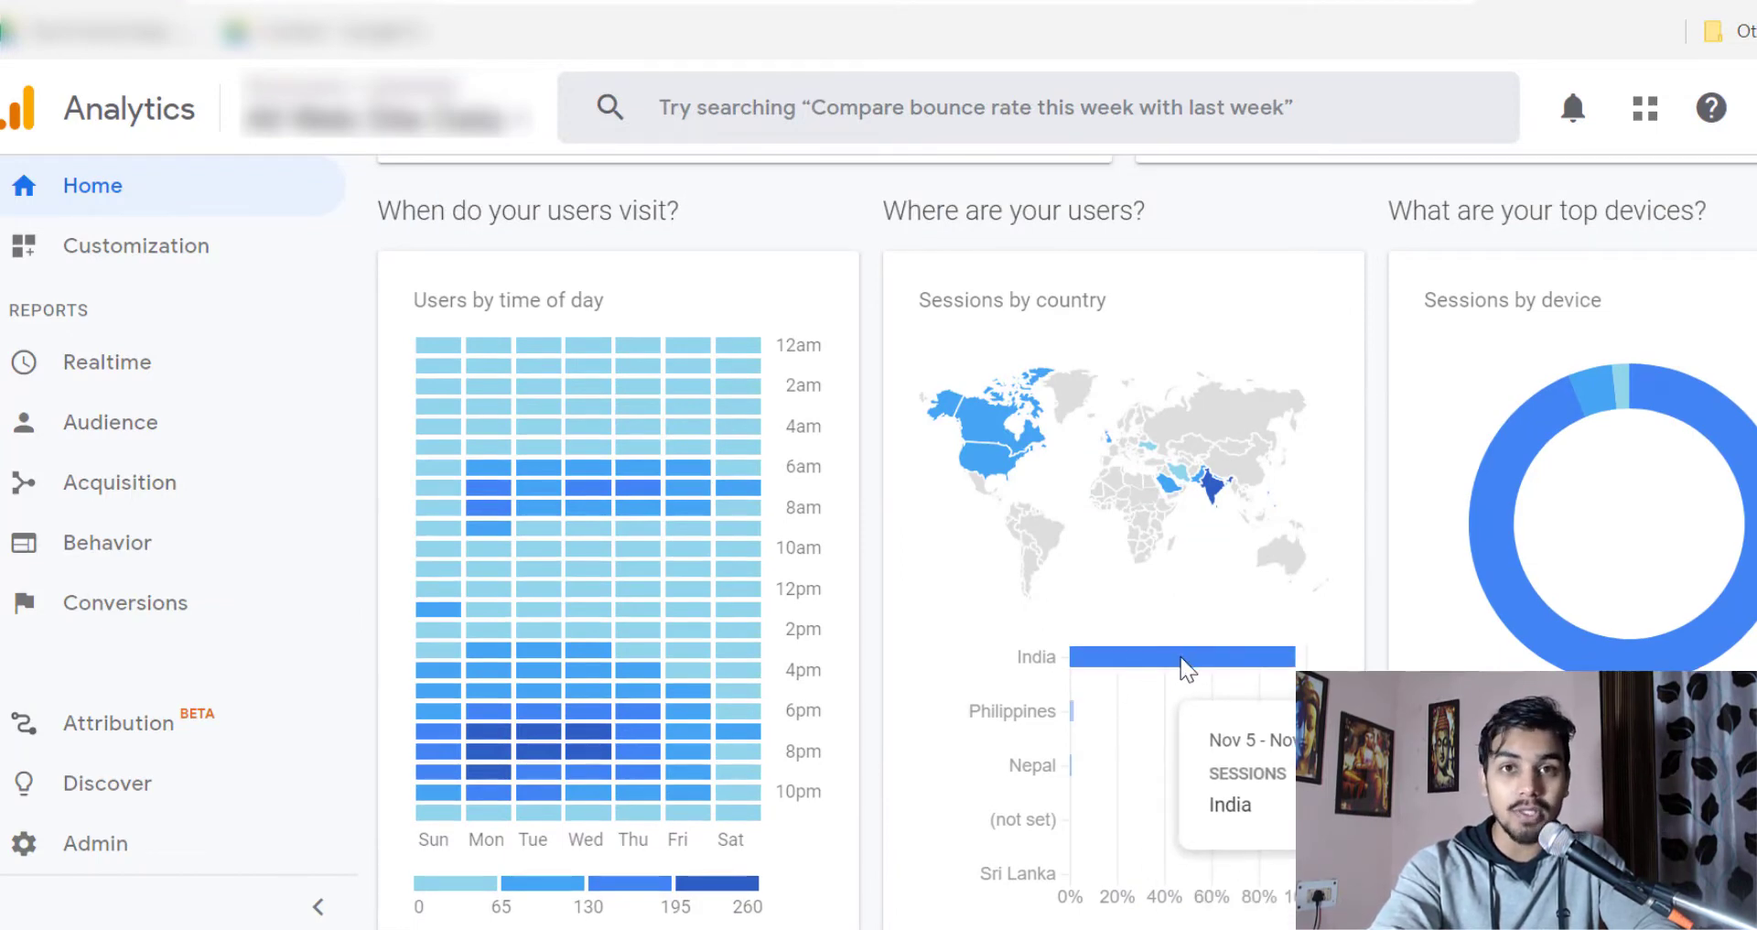
scroll(1187, 668, down, 1)
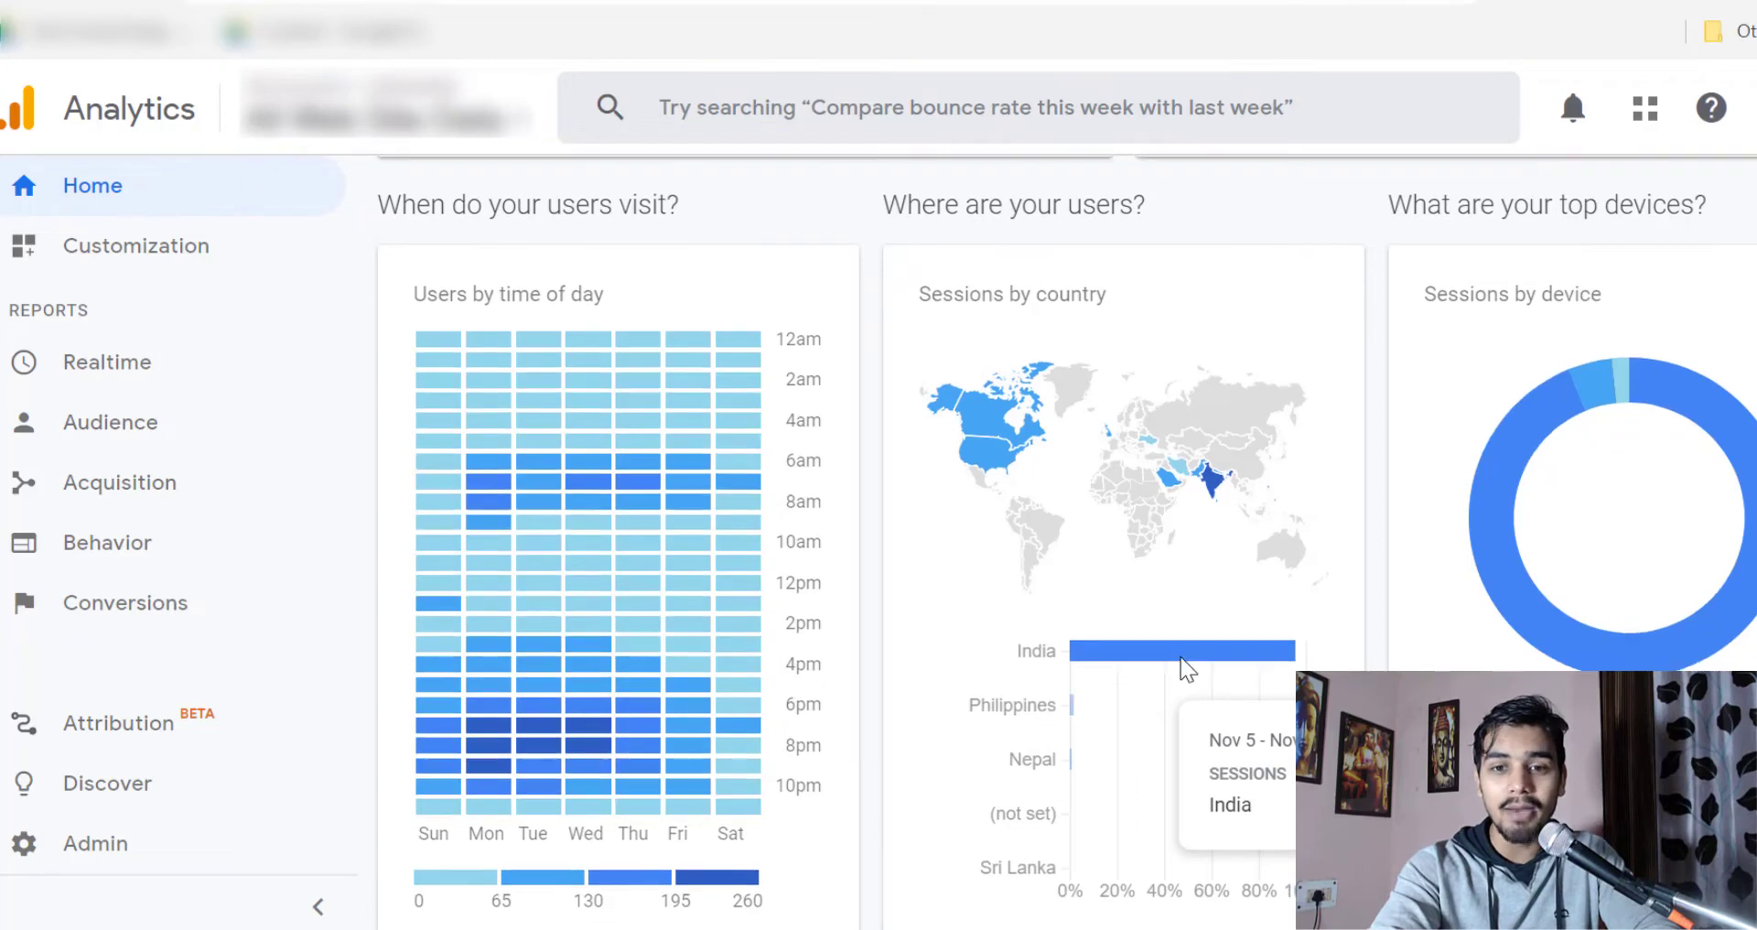
mouse_move(1070, 712)
scroll(1071, 710, down, 1)
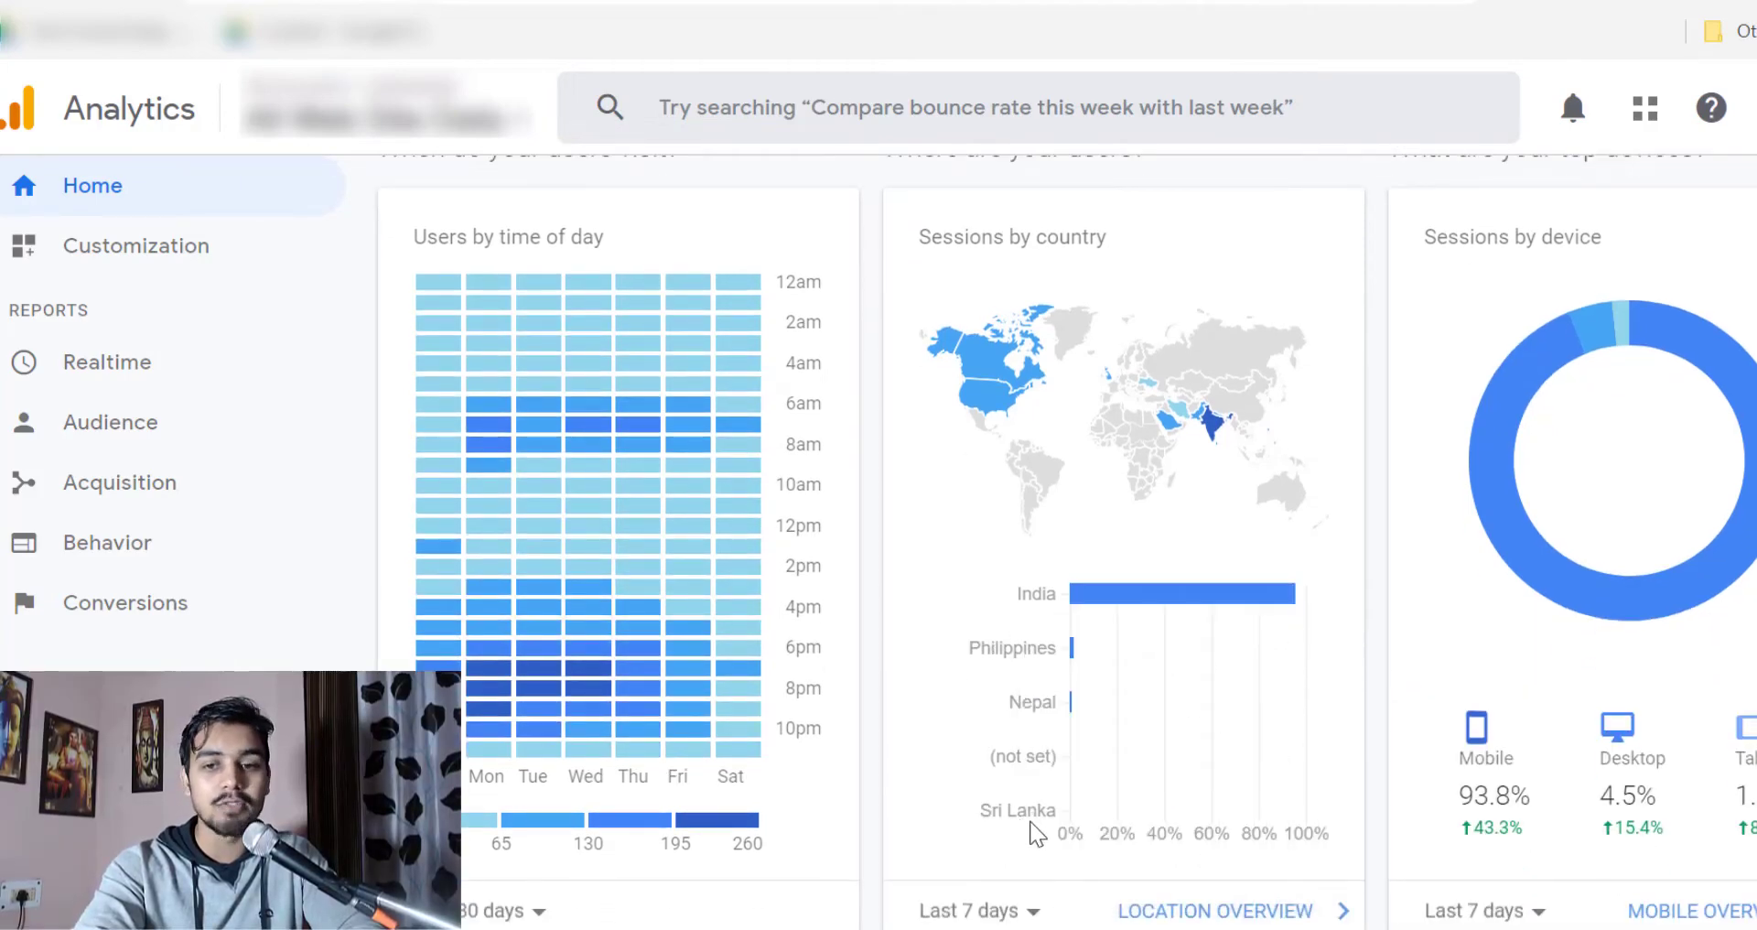
scroll(1230, 792, down, 1)
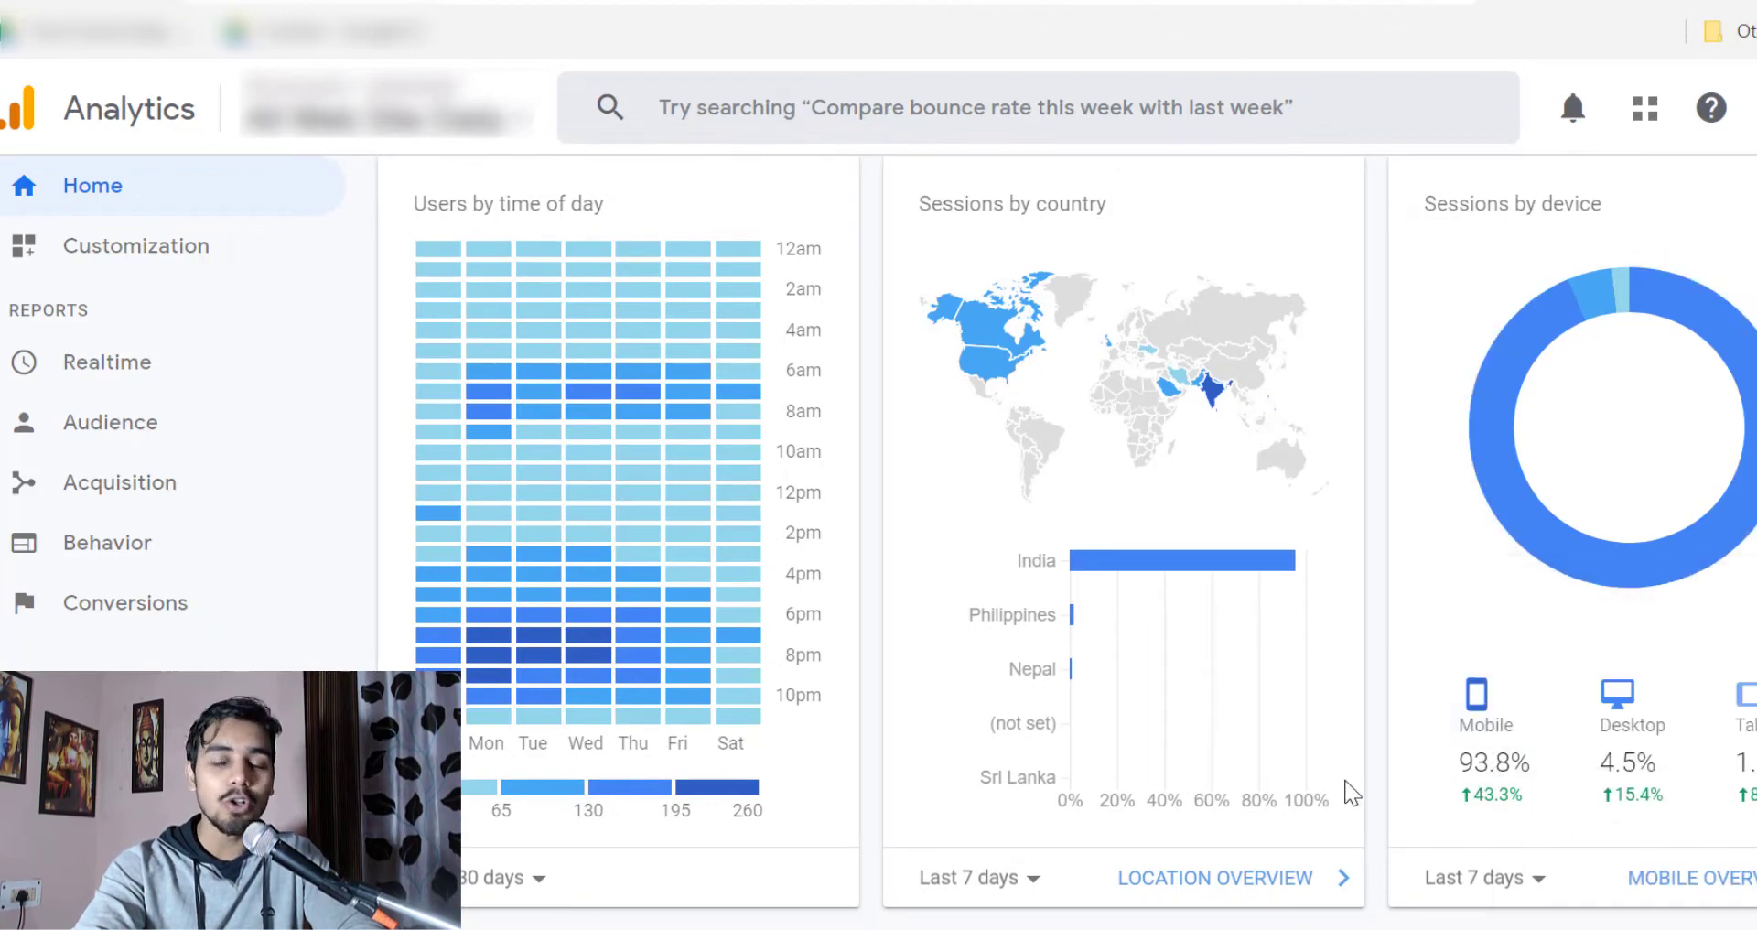
mouse_move(1501, 773)
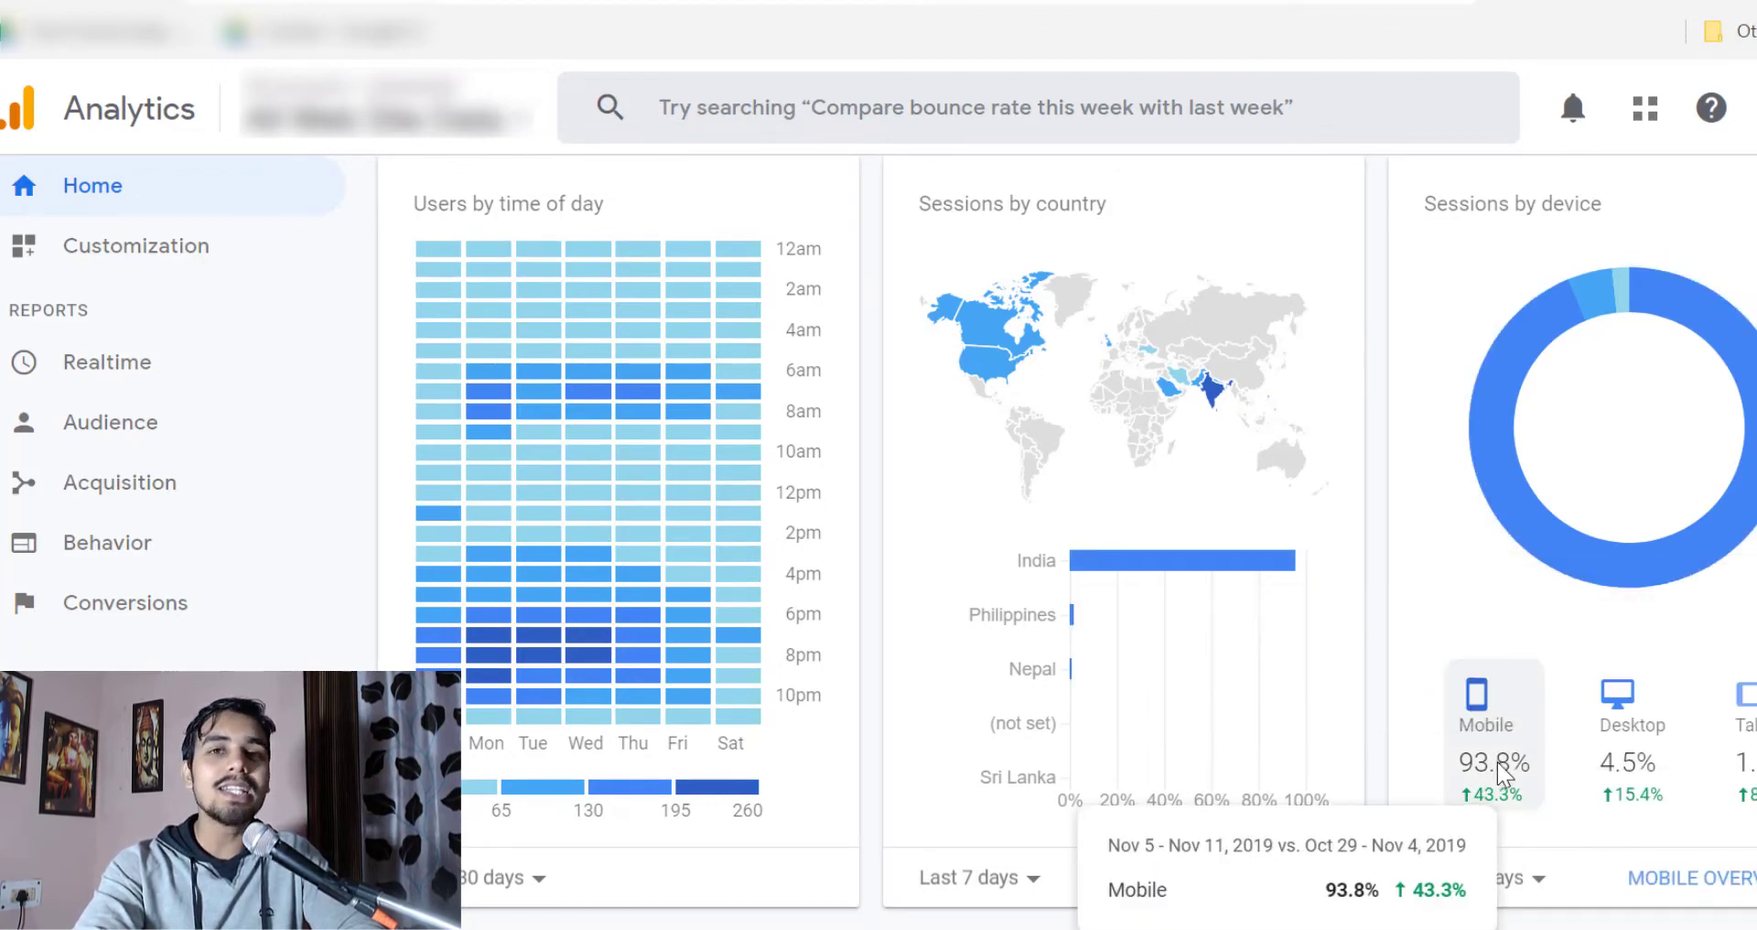
mouse_move(1041, 569)
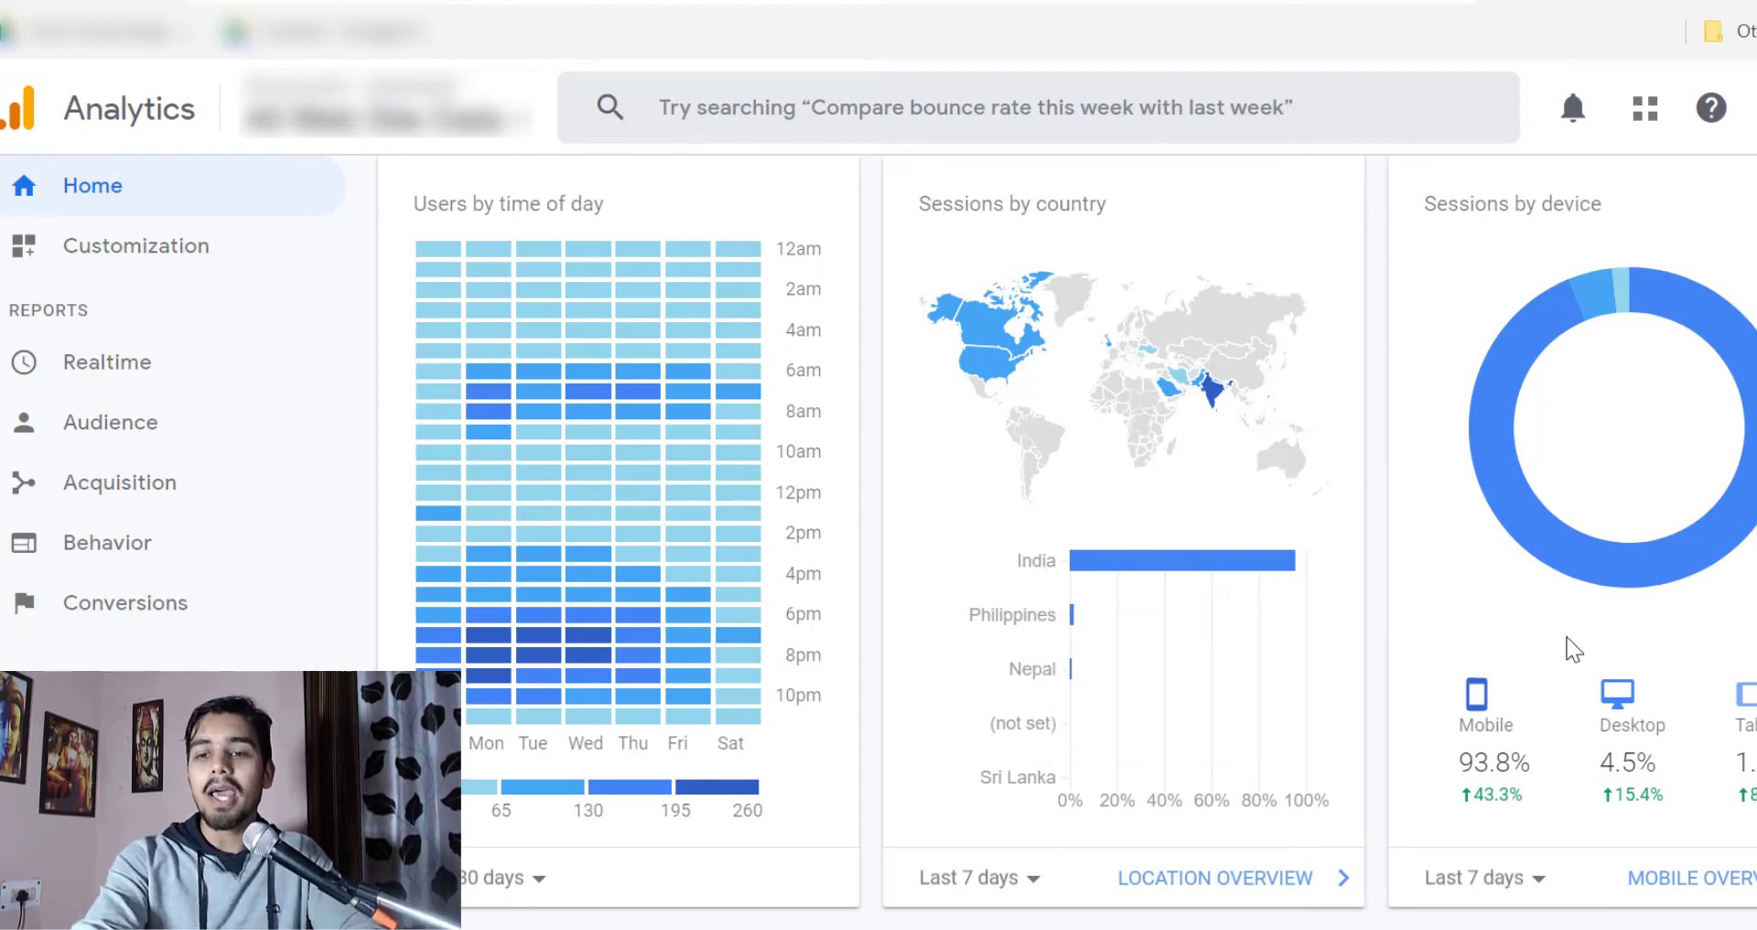
mouse_move(1654, 800)
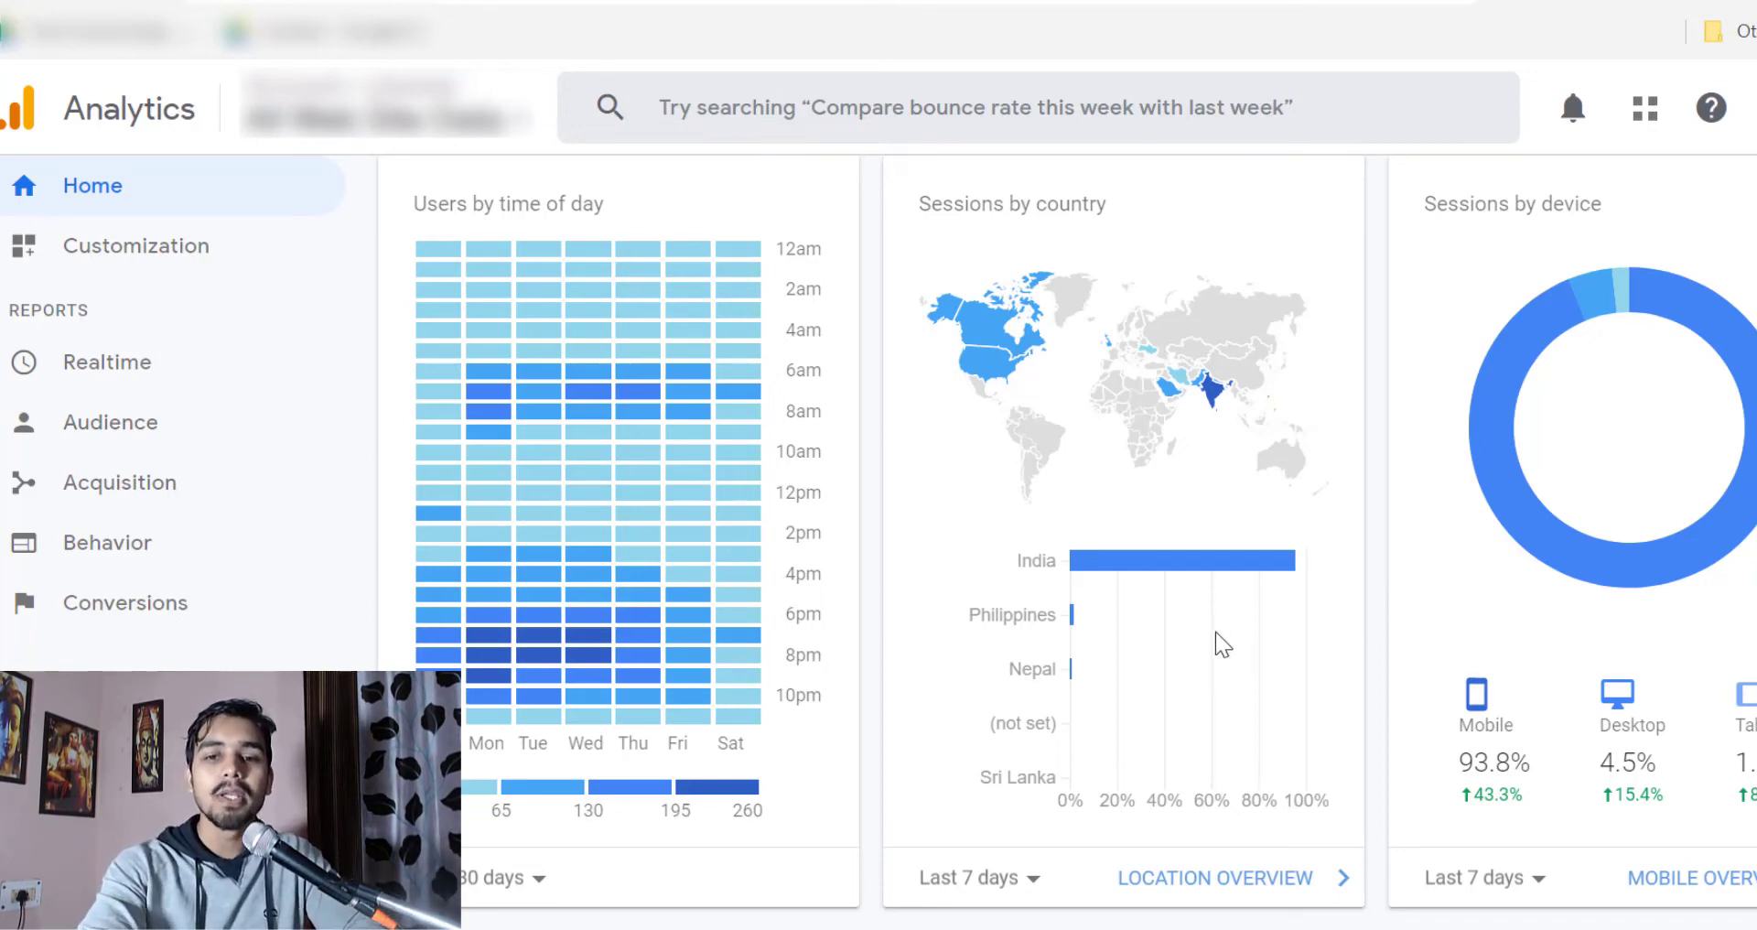
scroll(1220, 628, down, 4)
- Expand the Behavior reports in the sidebar and open the Behavior Flow report
scroll(1224, 628, up, 5)
mouse_move(1227, 629)
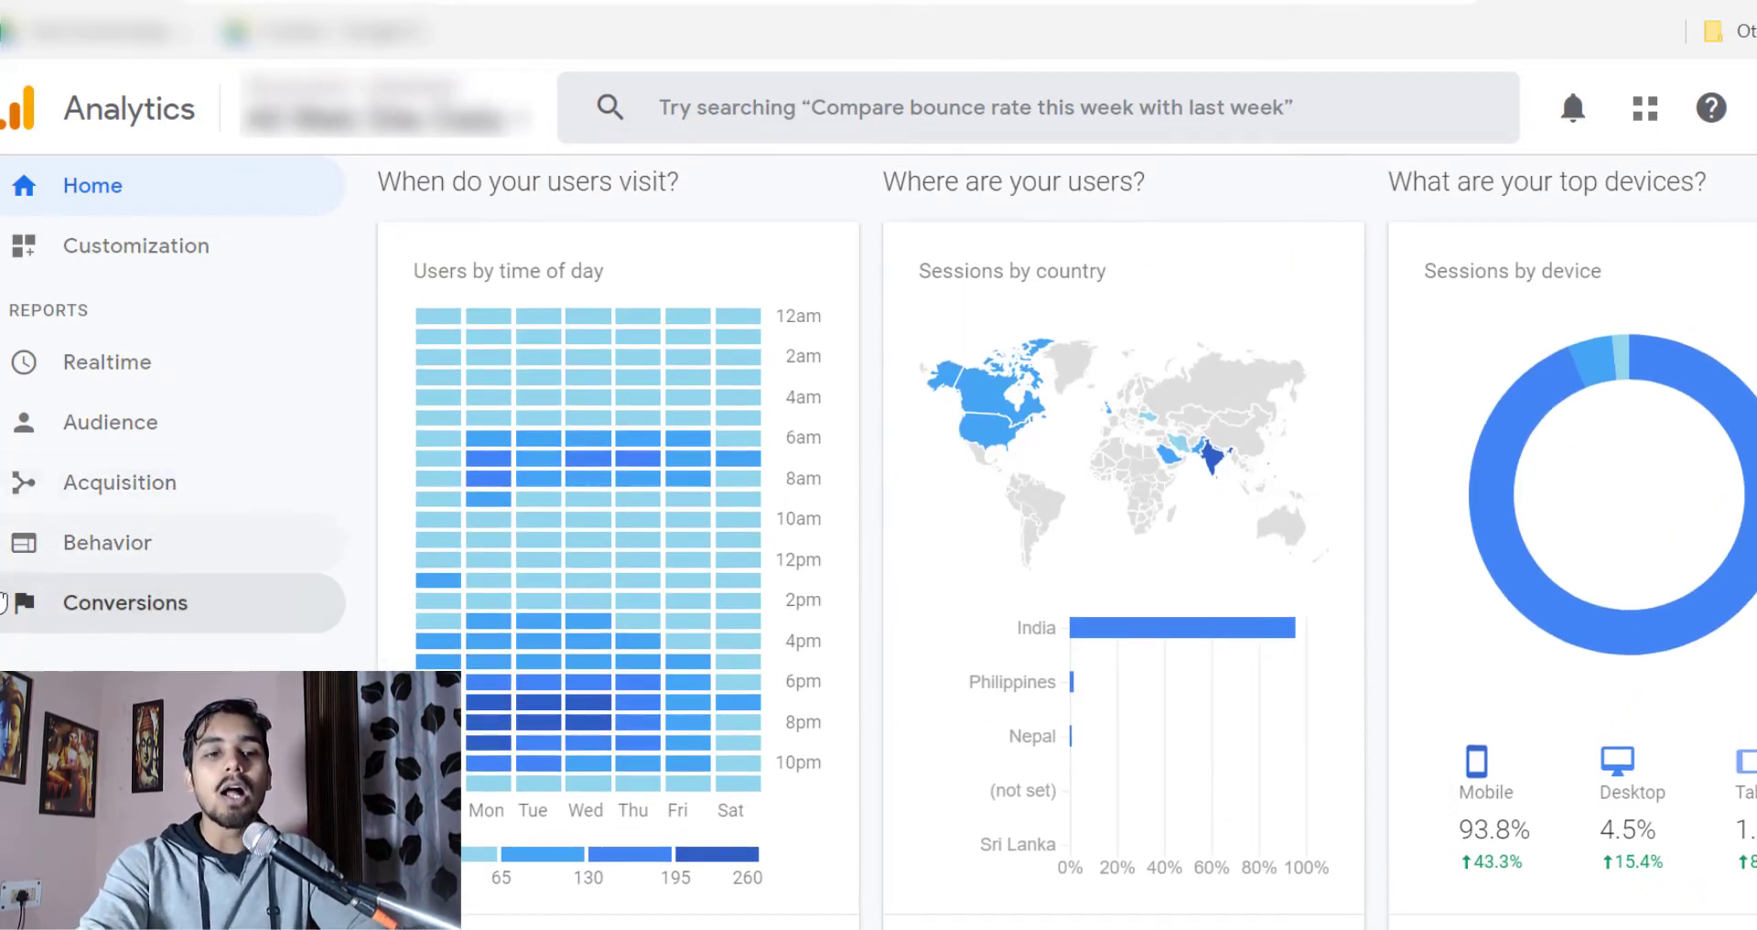
click(103, 549)
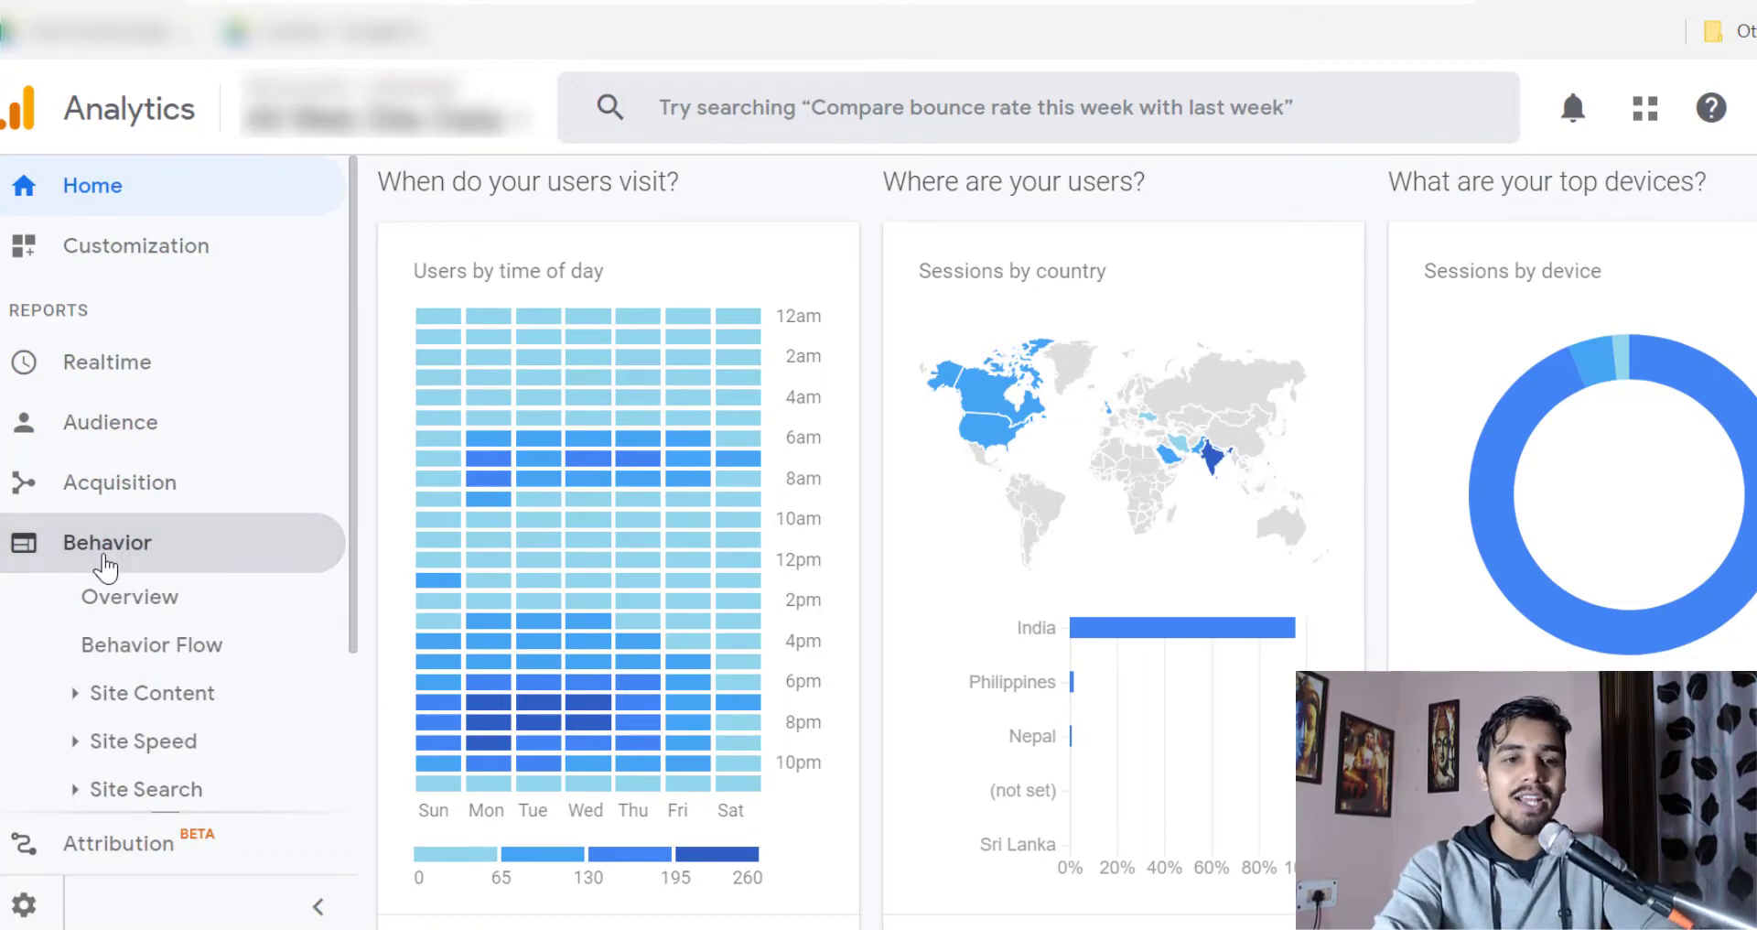
scroll(103, 567, down, 1)
scroll(138, 598, down, 1)
click(154, 589)
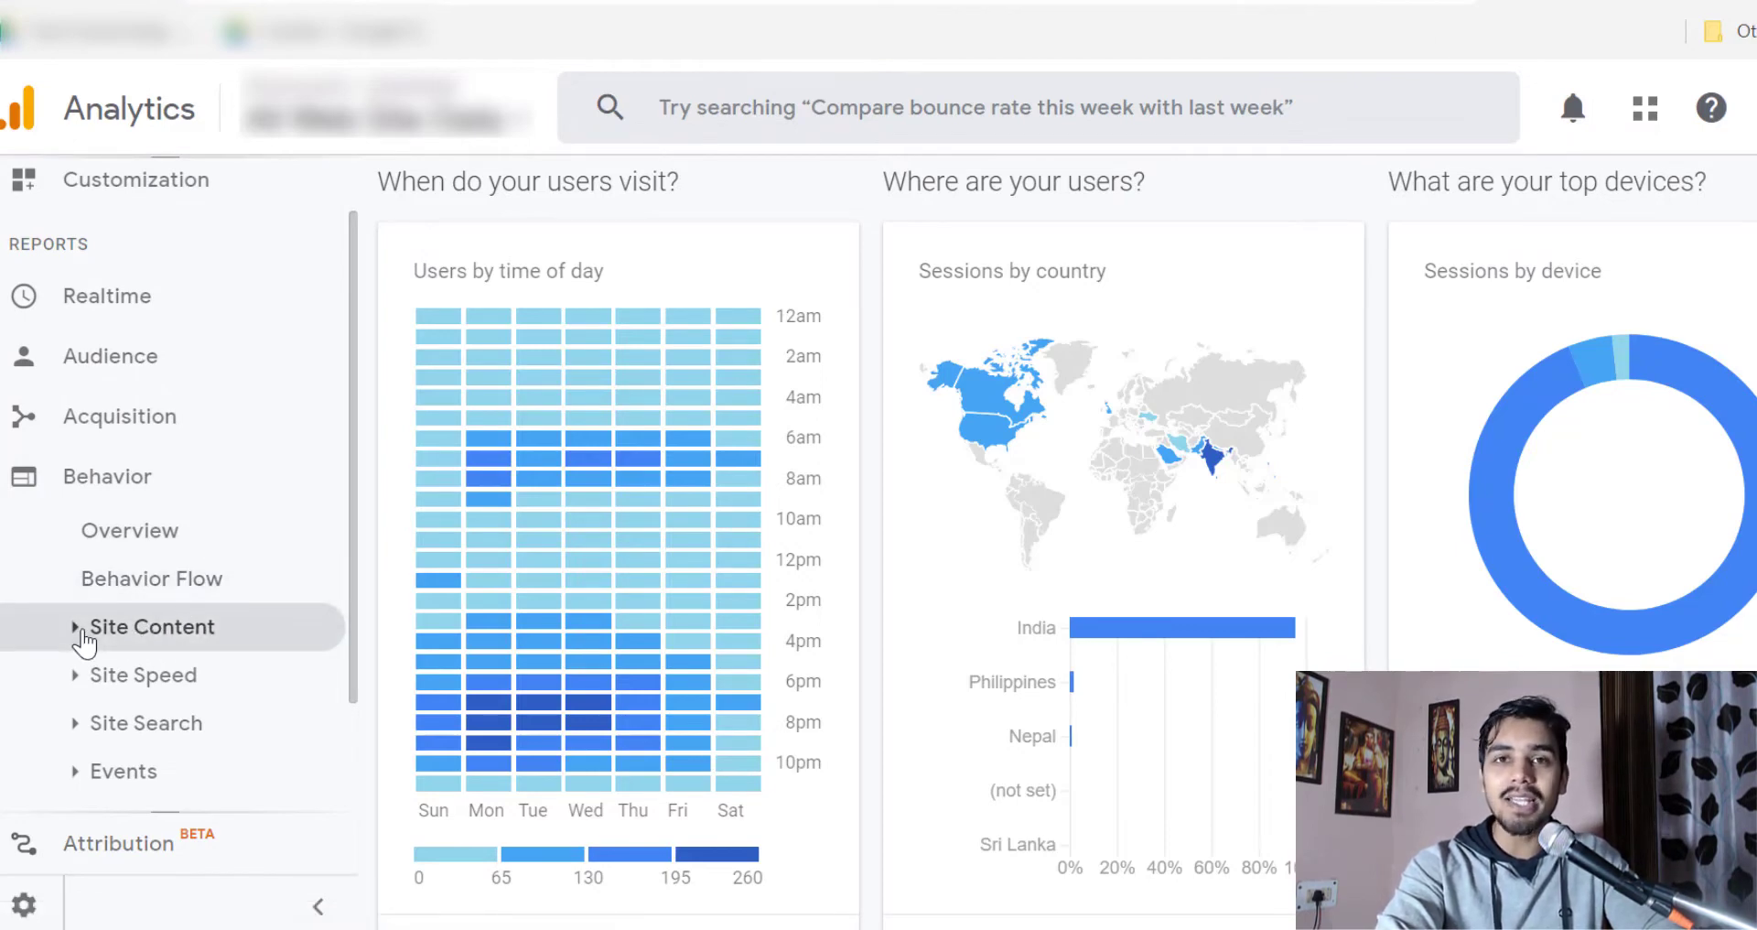
- Review the Active Users trend (9.5K, 3.1K, 452) and retention cards, then open Admin
scroll(79, 639, down, 1)
scroll(114, 645, down, 2)
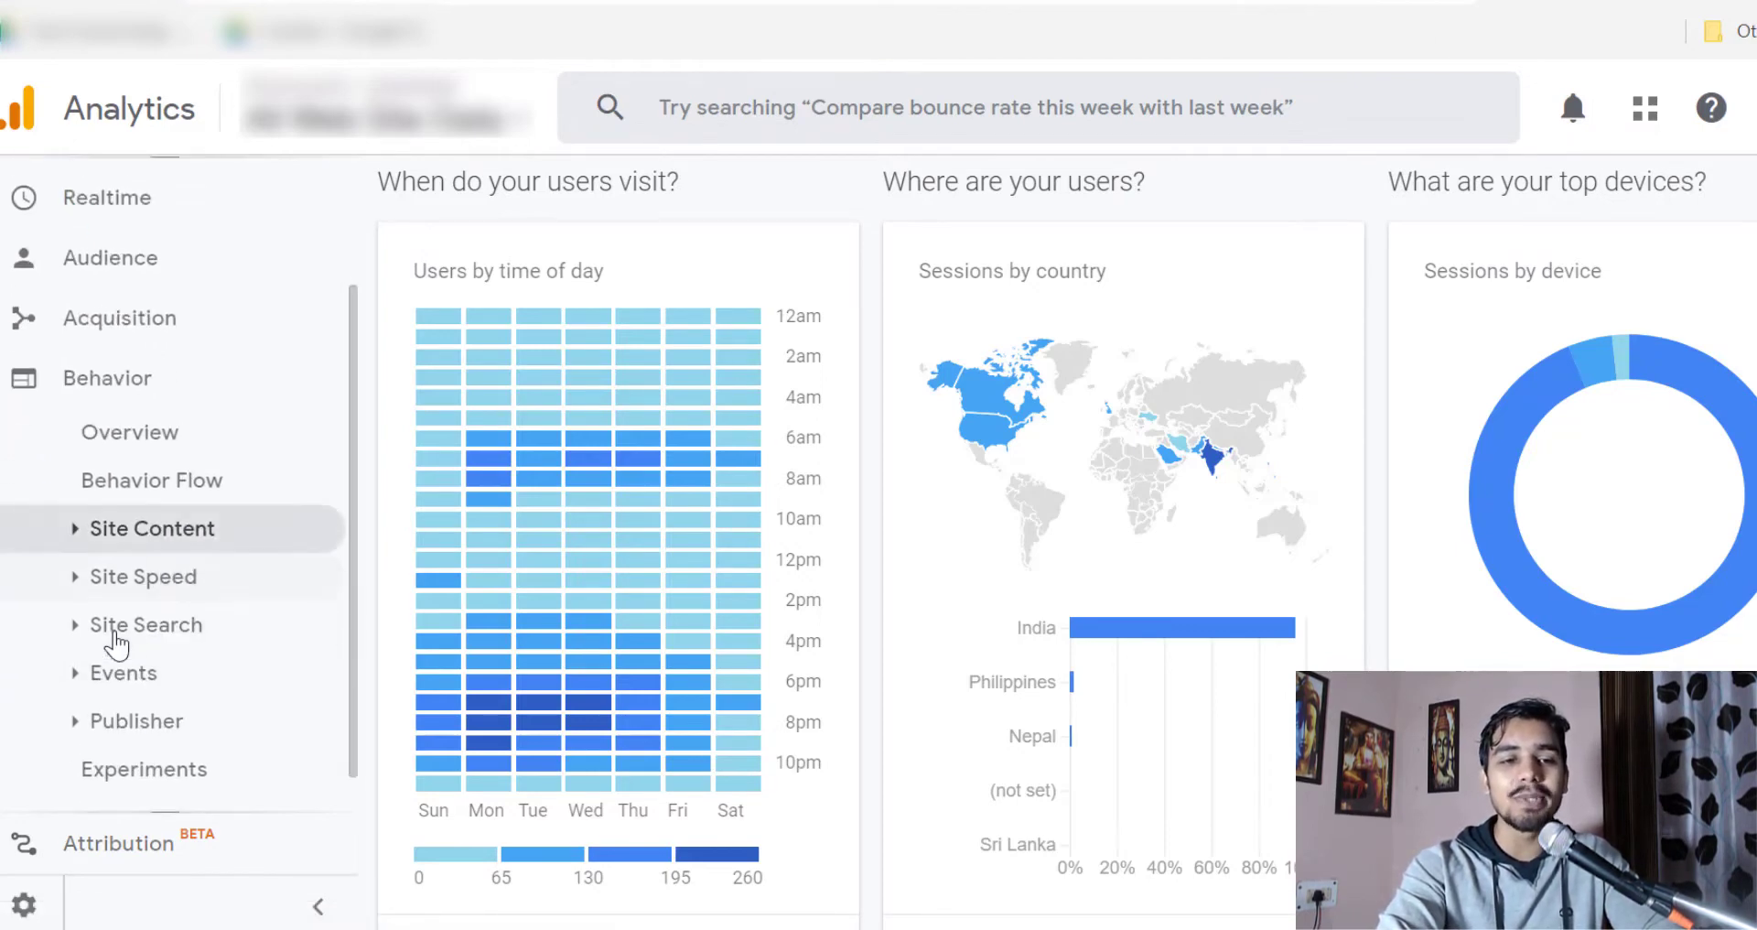
scroll(114, 645, down, 1)
scroll(115, 645, up, 5)
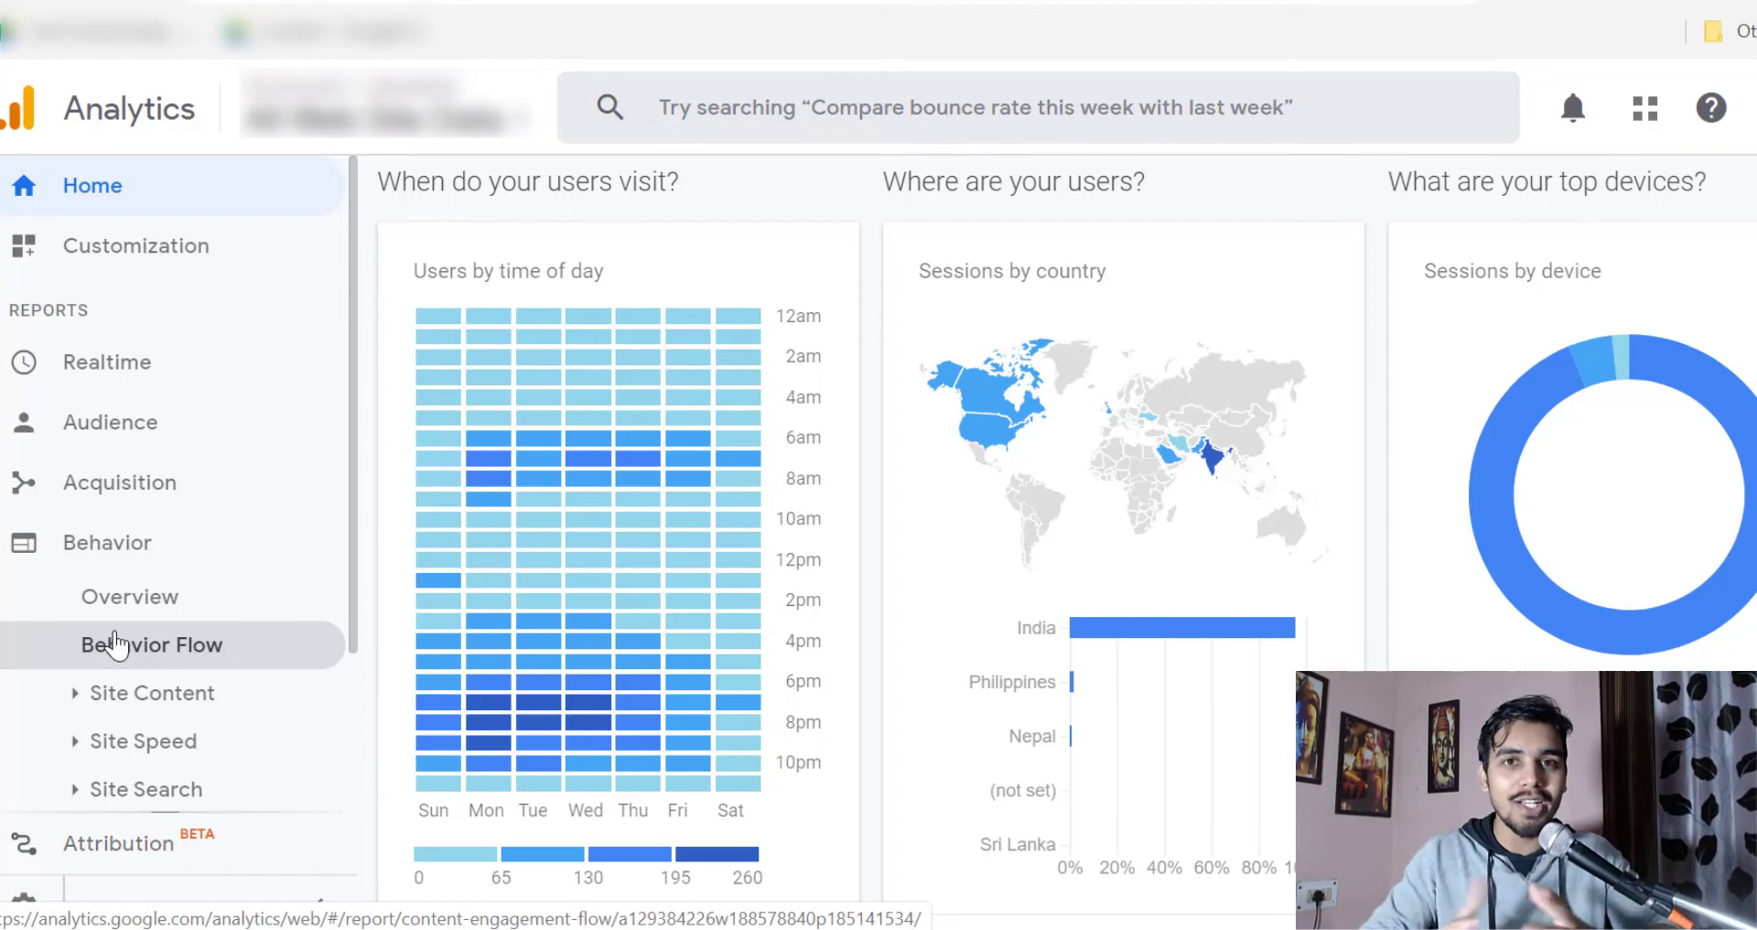
scroll(79, 659, down, 2)
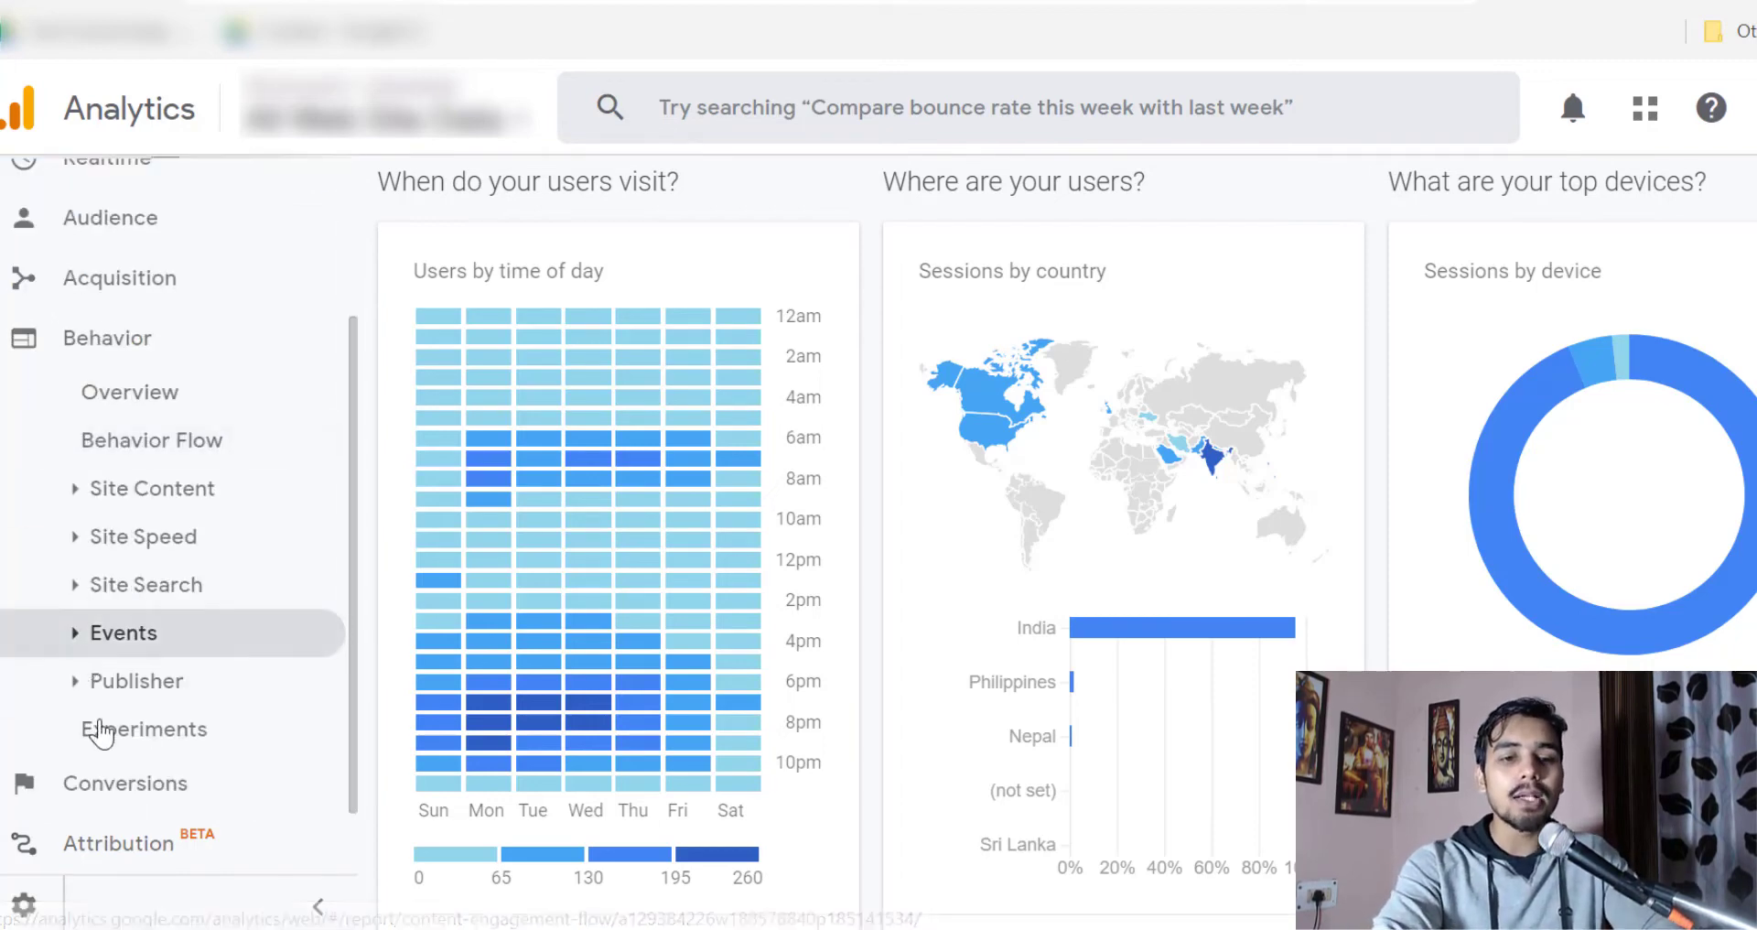
scroll(822, 574, down, 12)
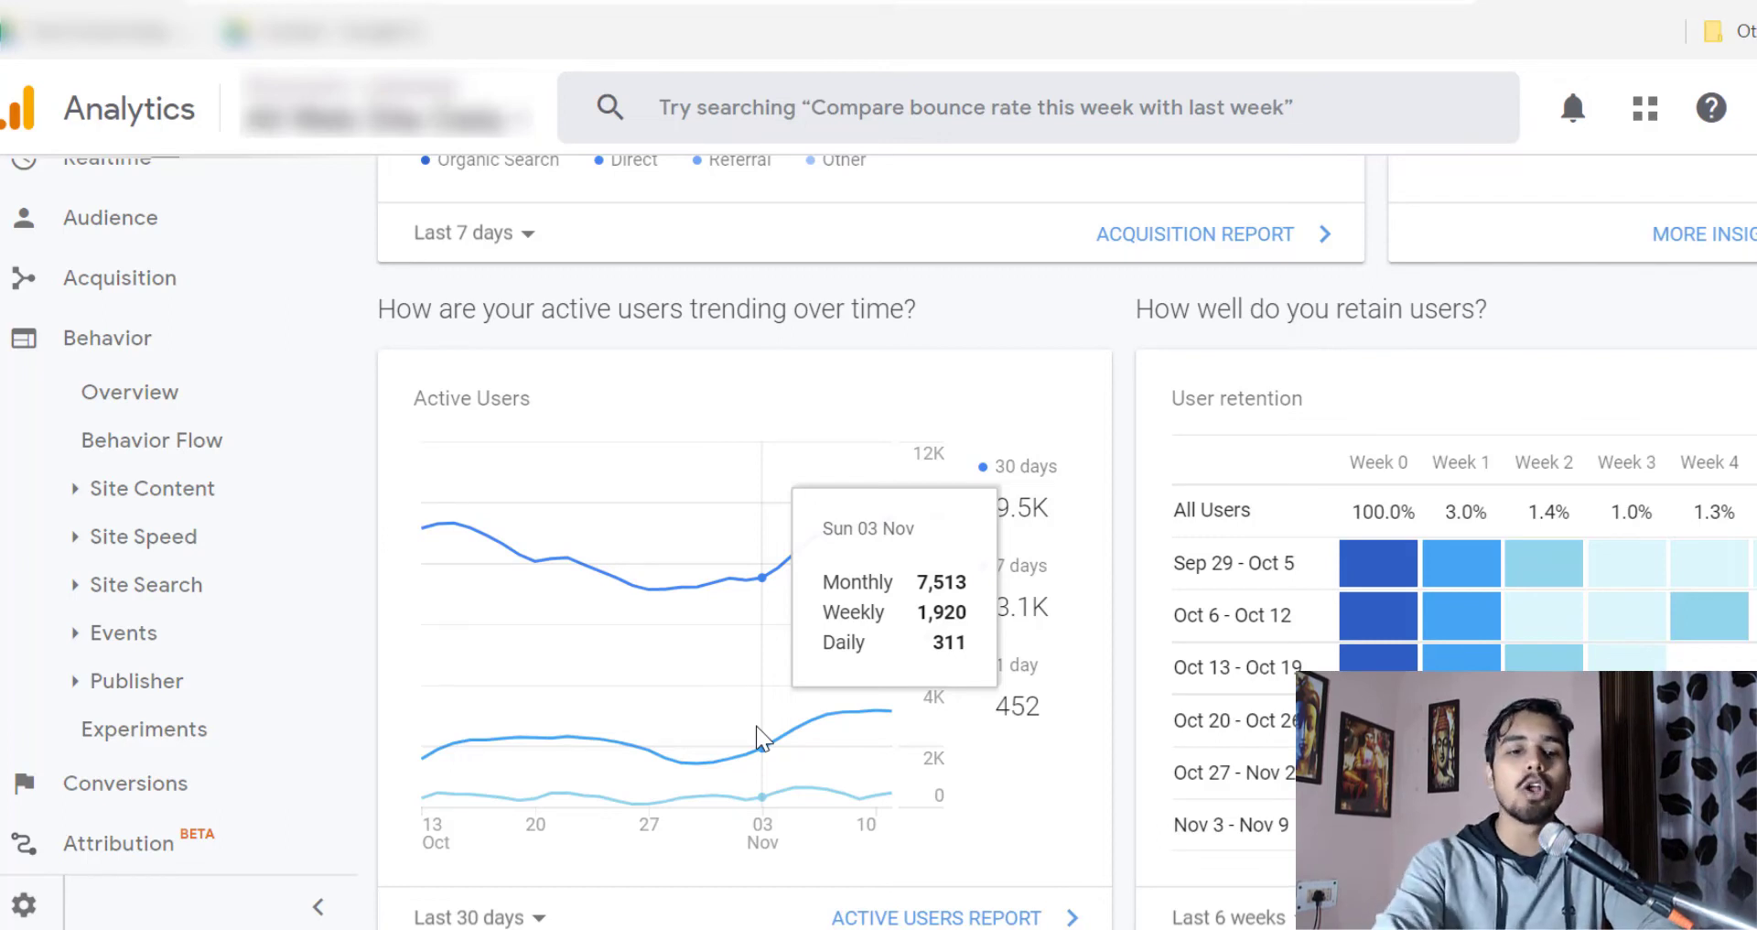
click(23, 904)
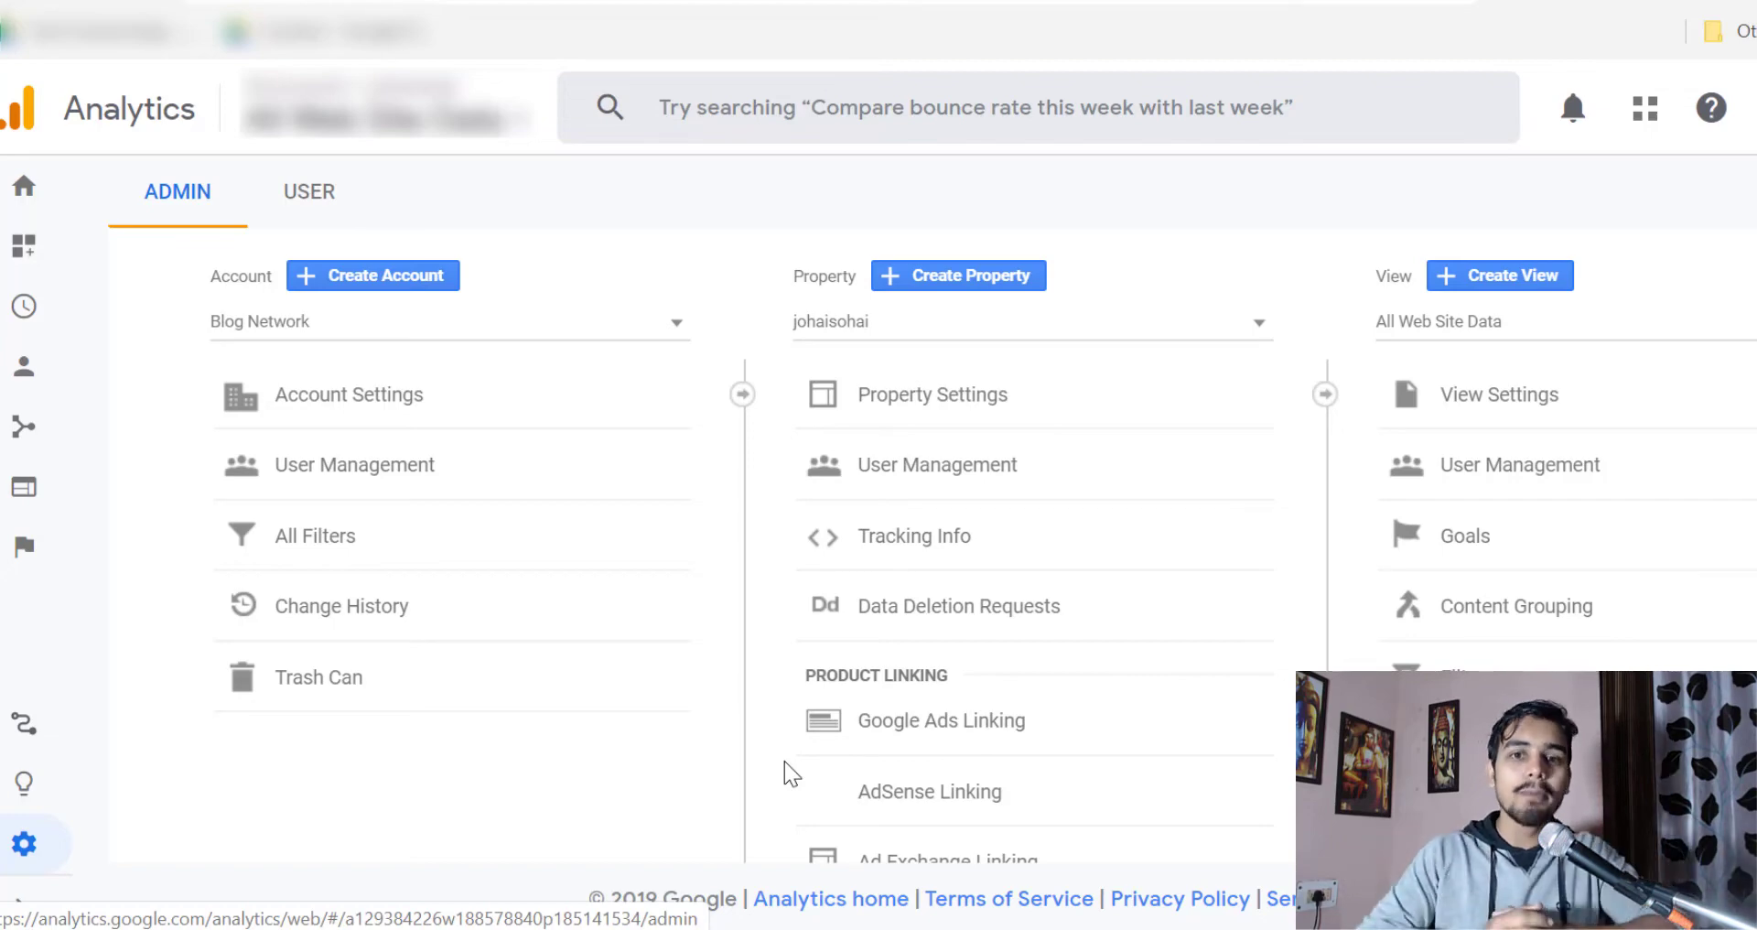
- Browse the Admin page's Account, Property and View settings columns
scroll(947, 529, down, 5)
scroll(947, 529, down, 3)
click(947, 530)
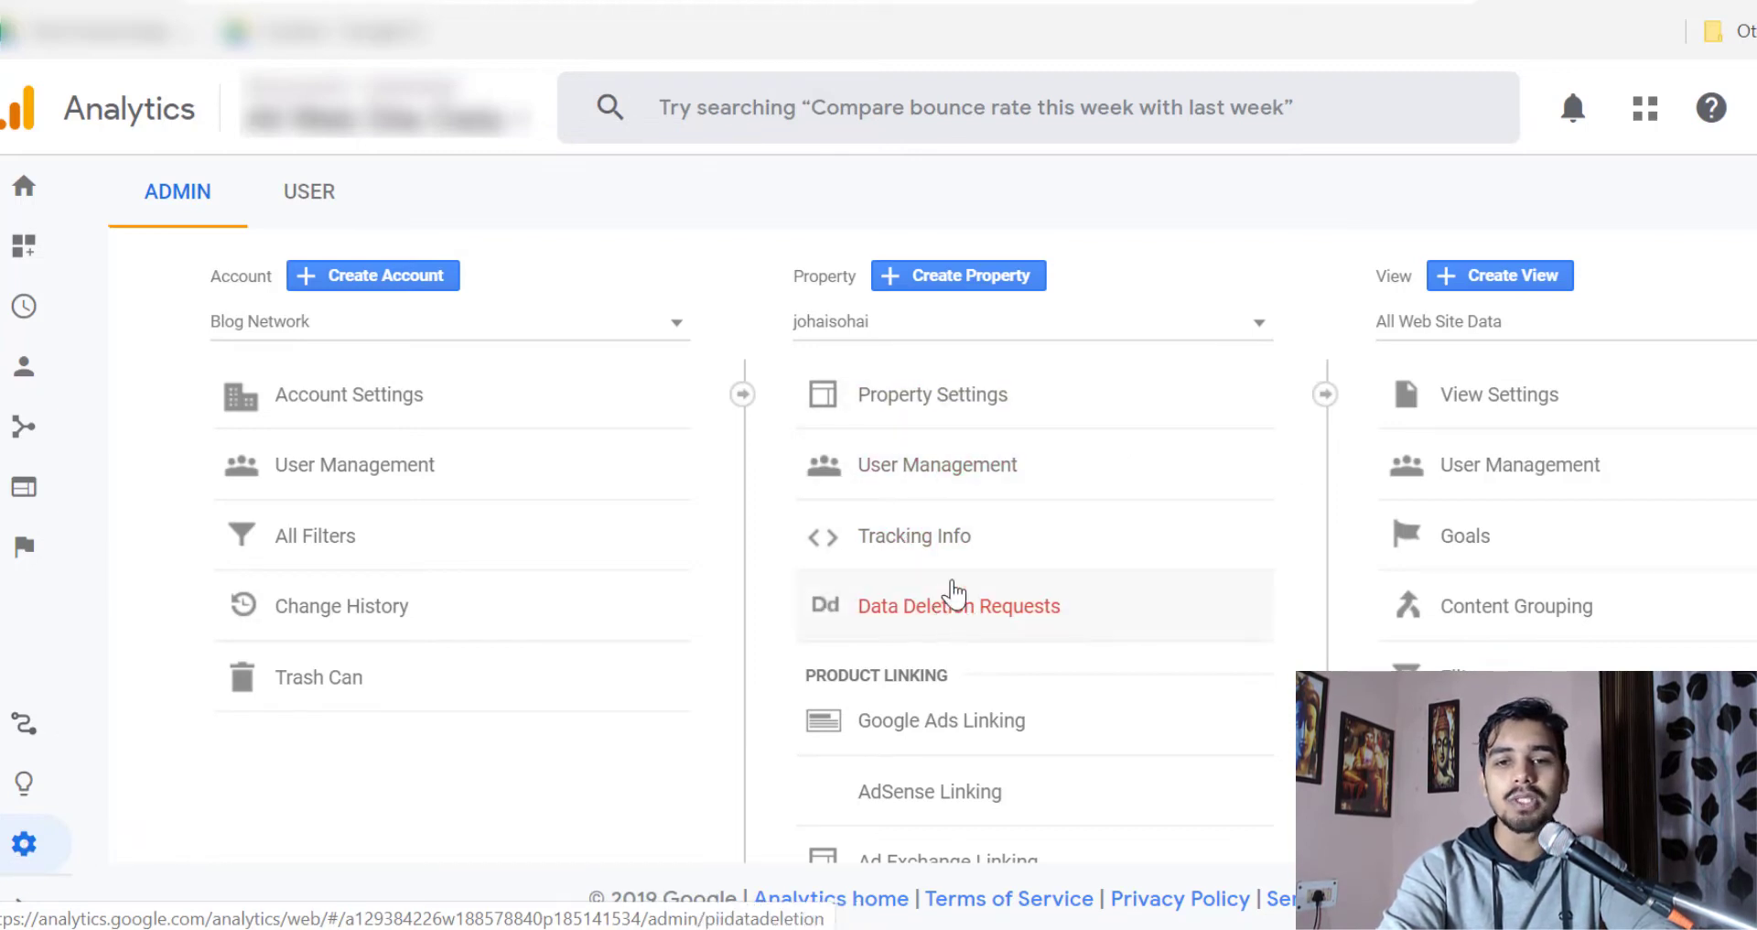
scroll(970, 567, down, 1)
scroll(883, 393, up, 1)
scroll(646, 424, down, 2)
scroll(646, 424, up, 2)
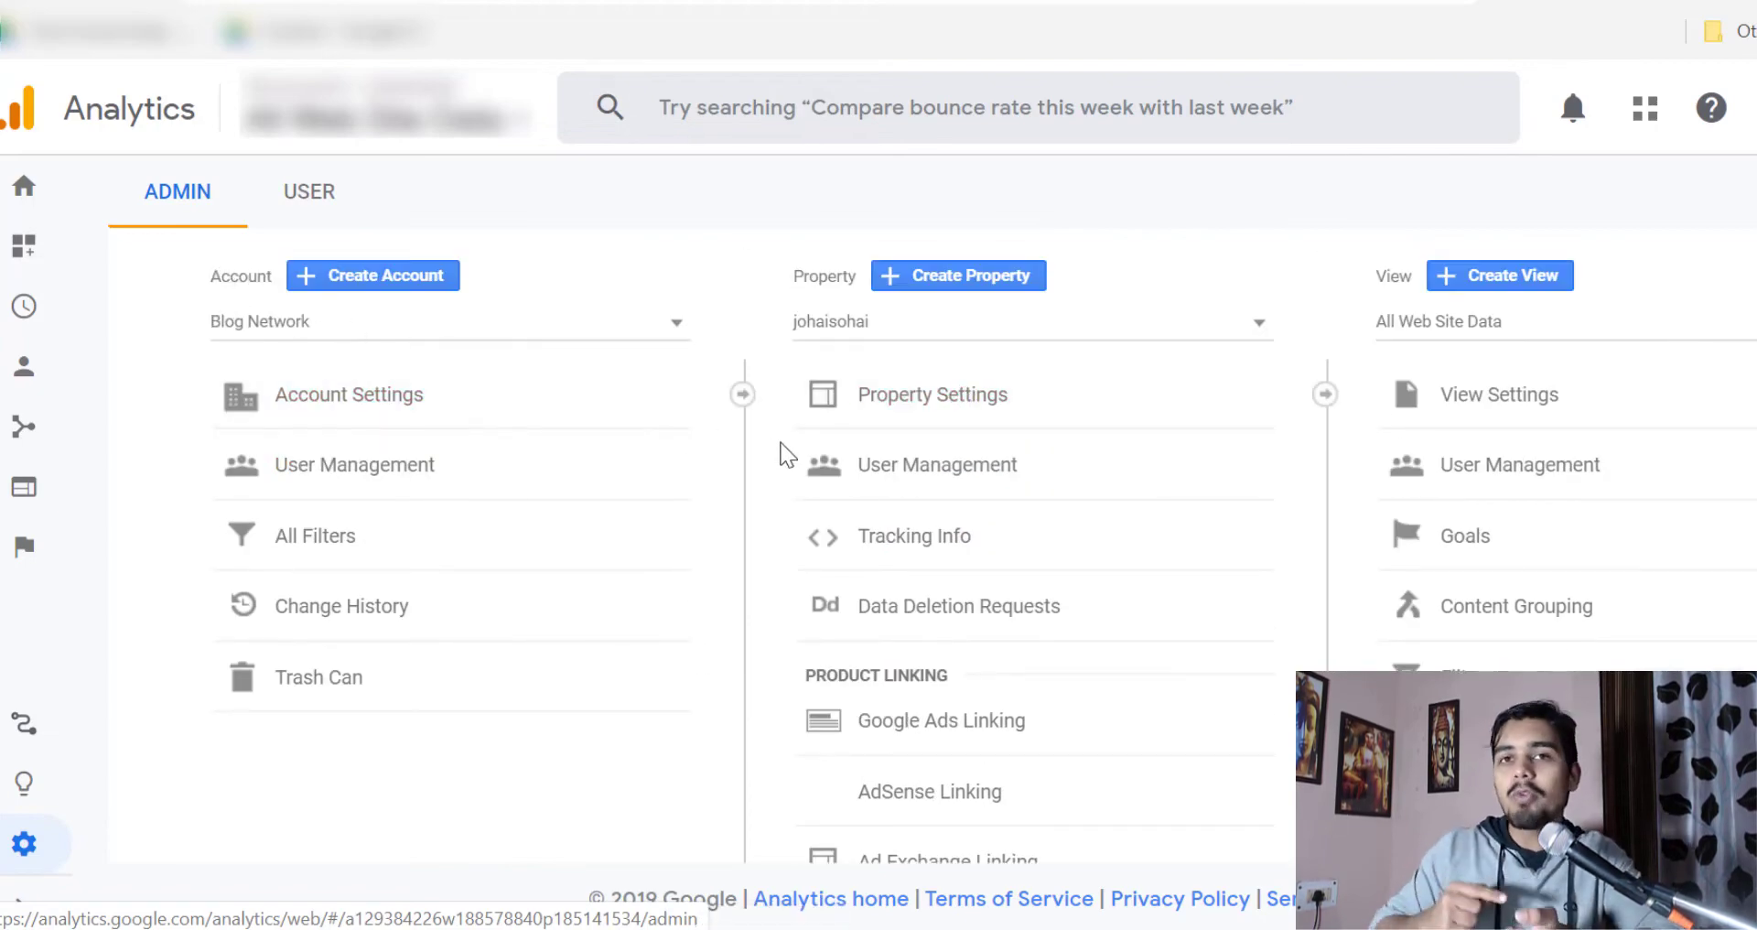
- Expand Tracking Info in the Property column to list Tracking Code, Data Collection and related options
click(830, 549)
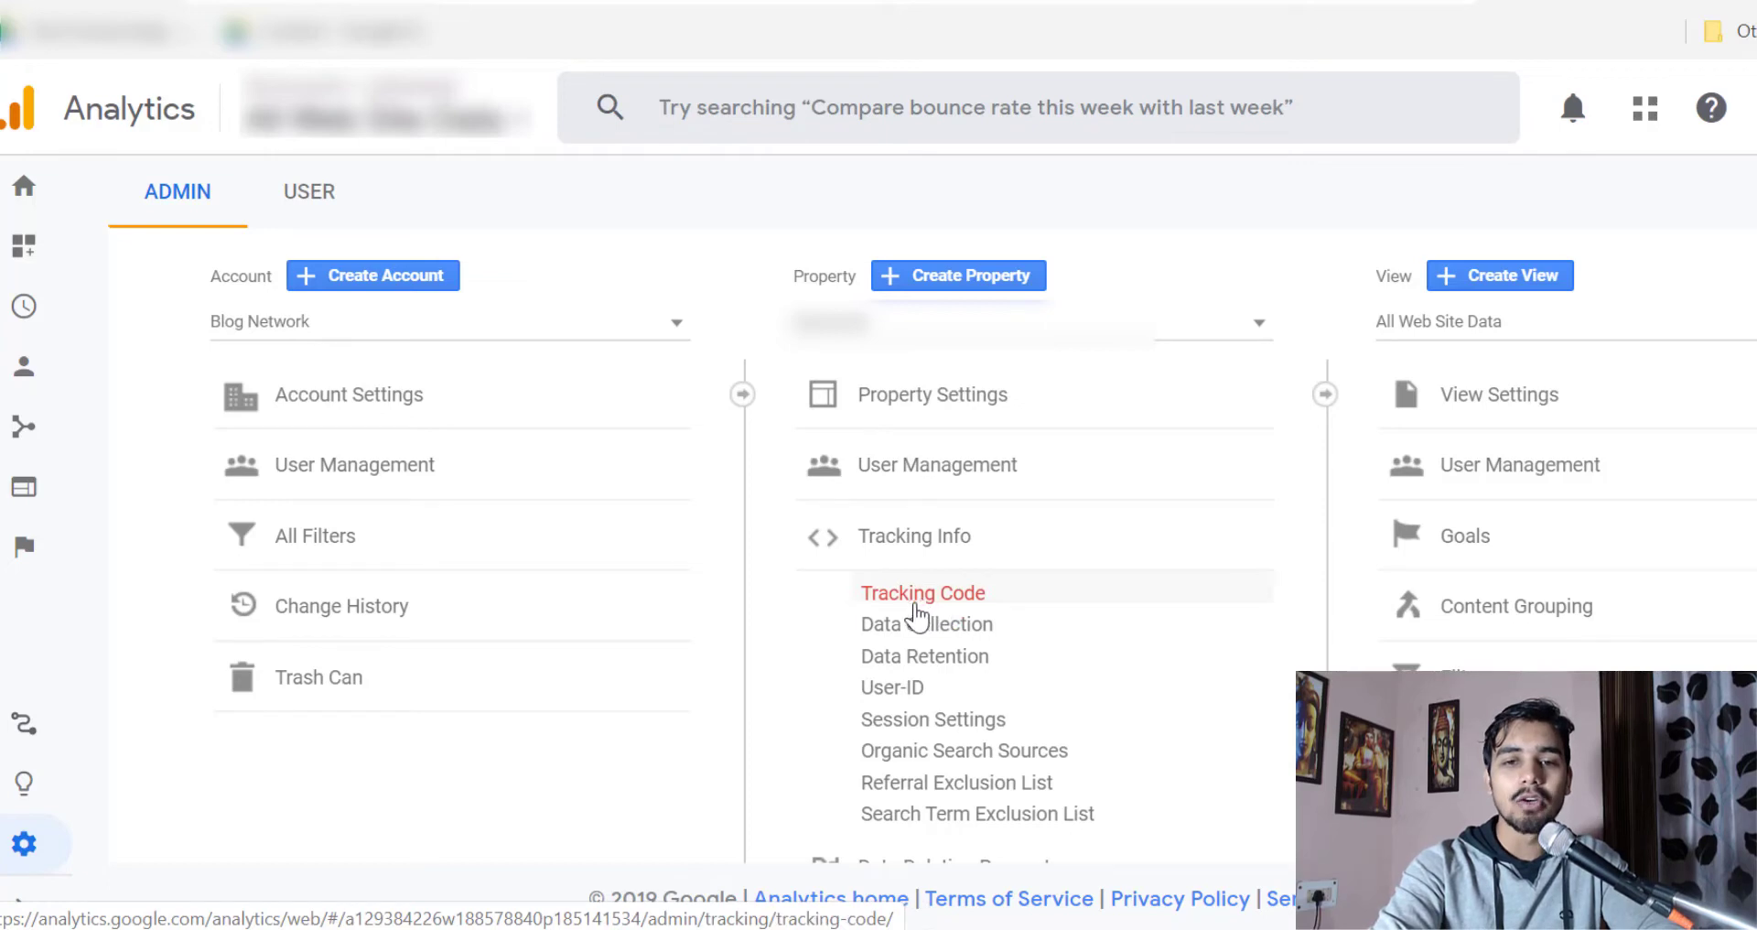
scroll(474, 728, down, 3)
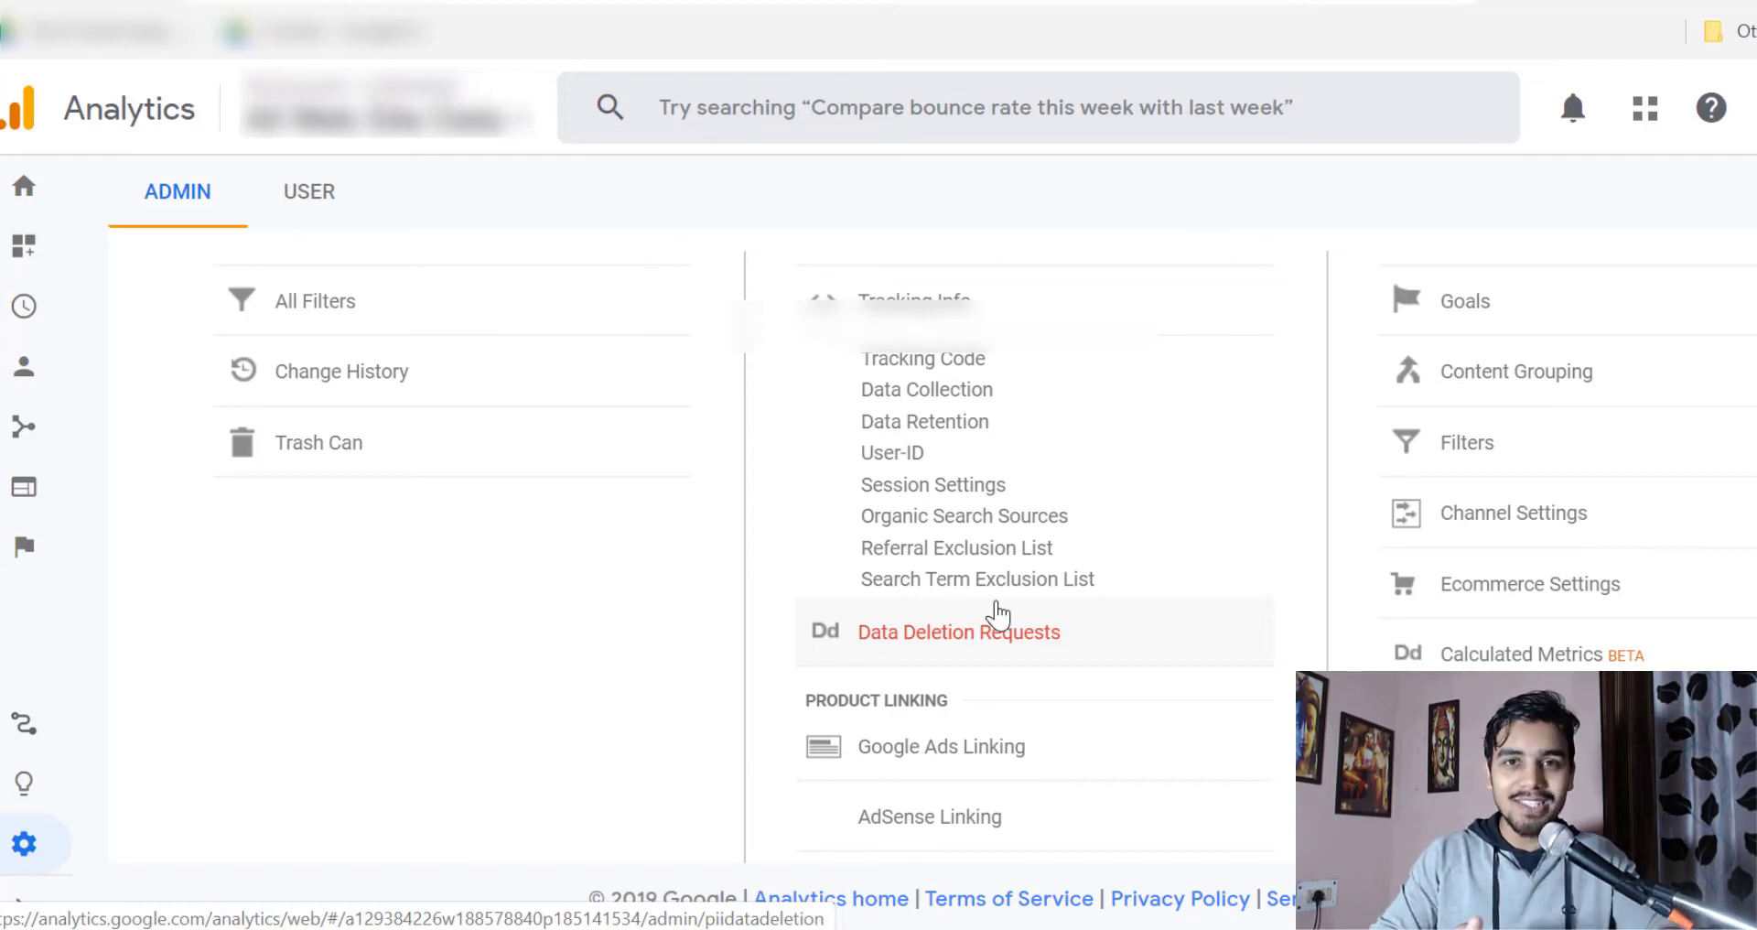
scroll(998, 612, up, 3)
scroll(997, 613, down, 7)
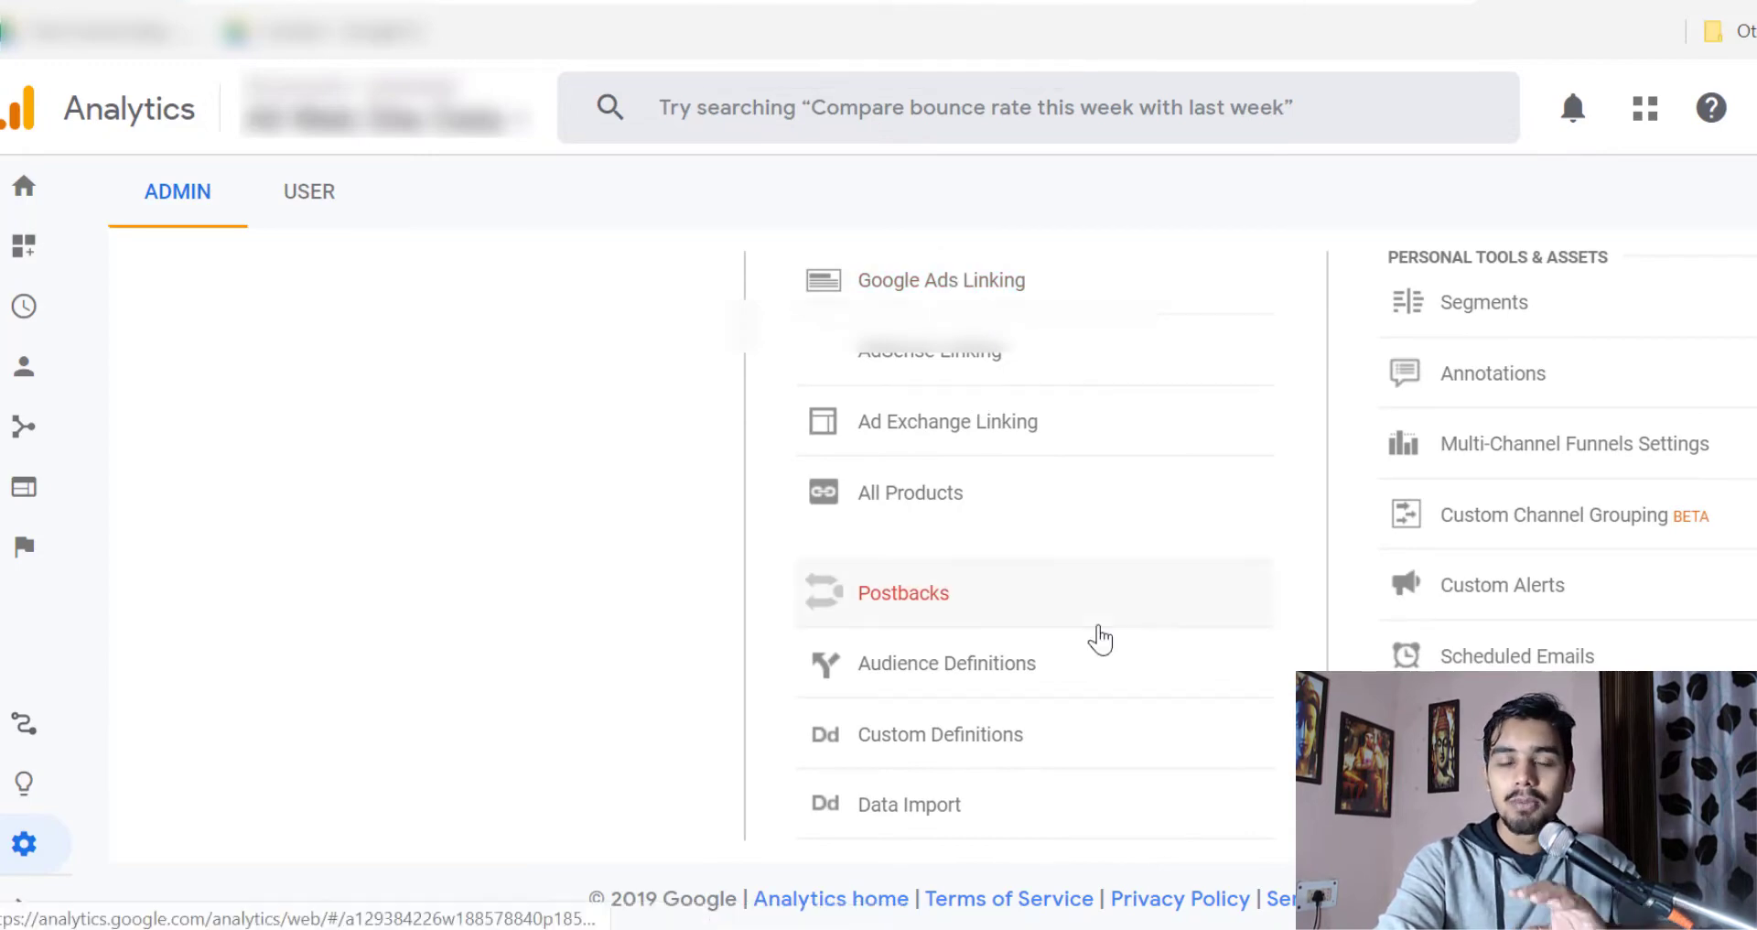
scroll(1101, 638, up, 10)
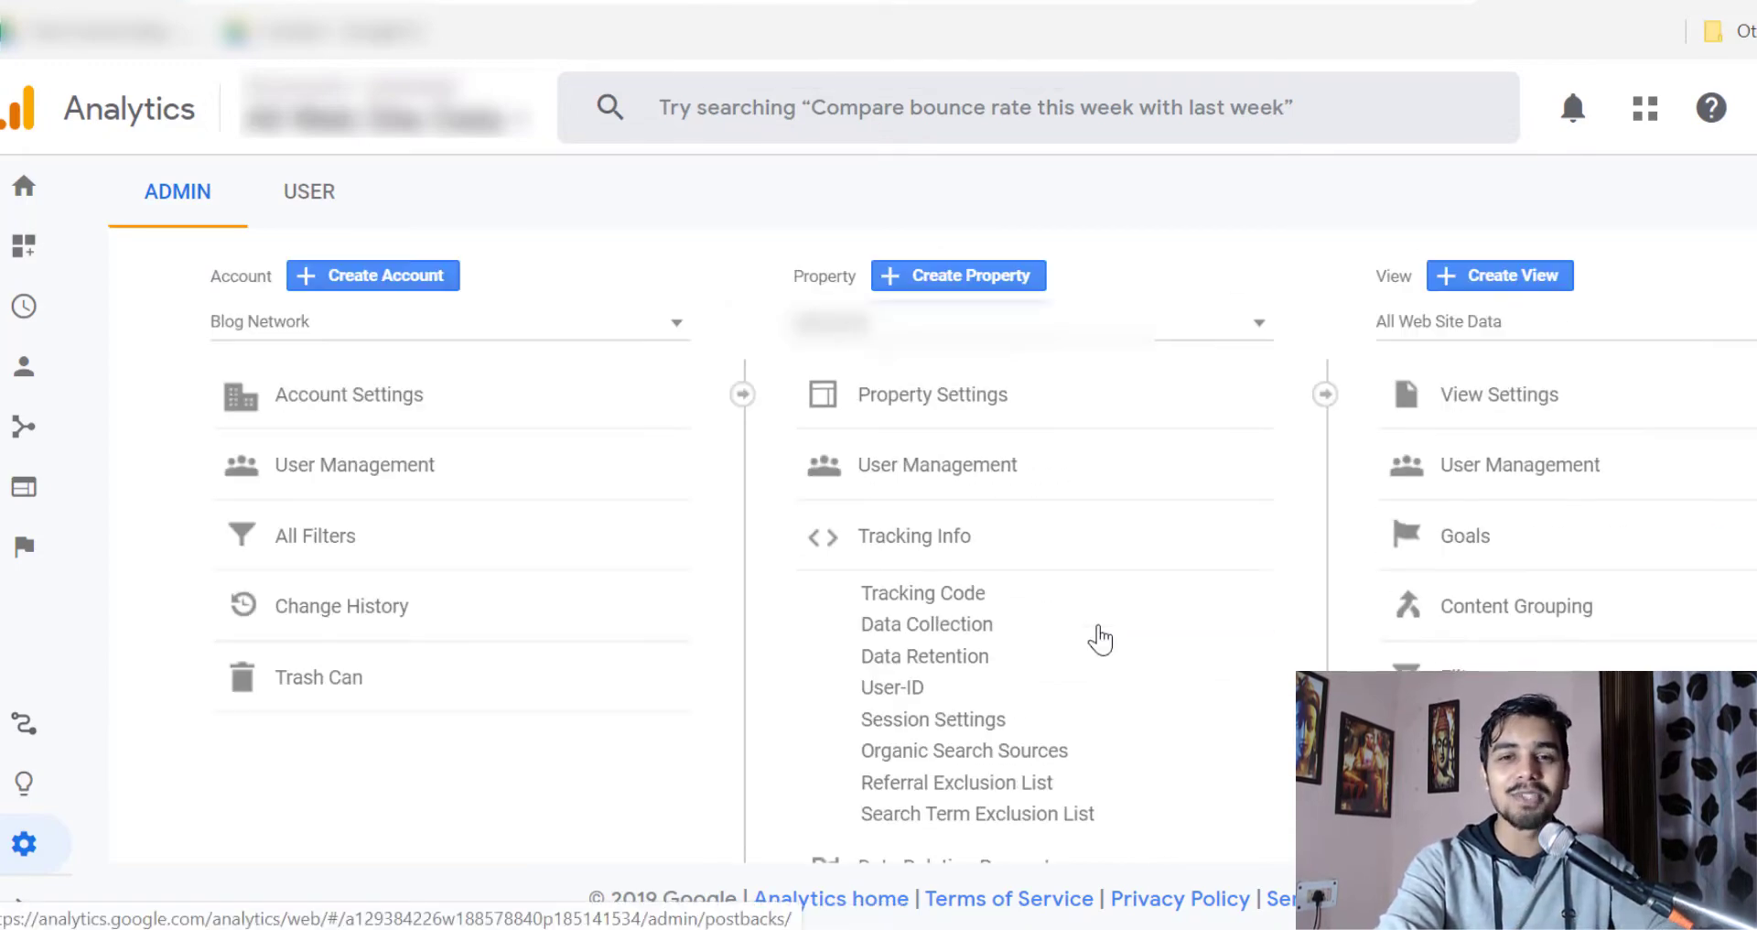
scroll(1101, 639, down, 10)
scroll(1100, 639, up, 10)
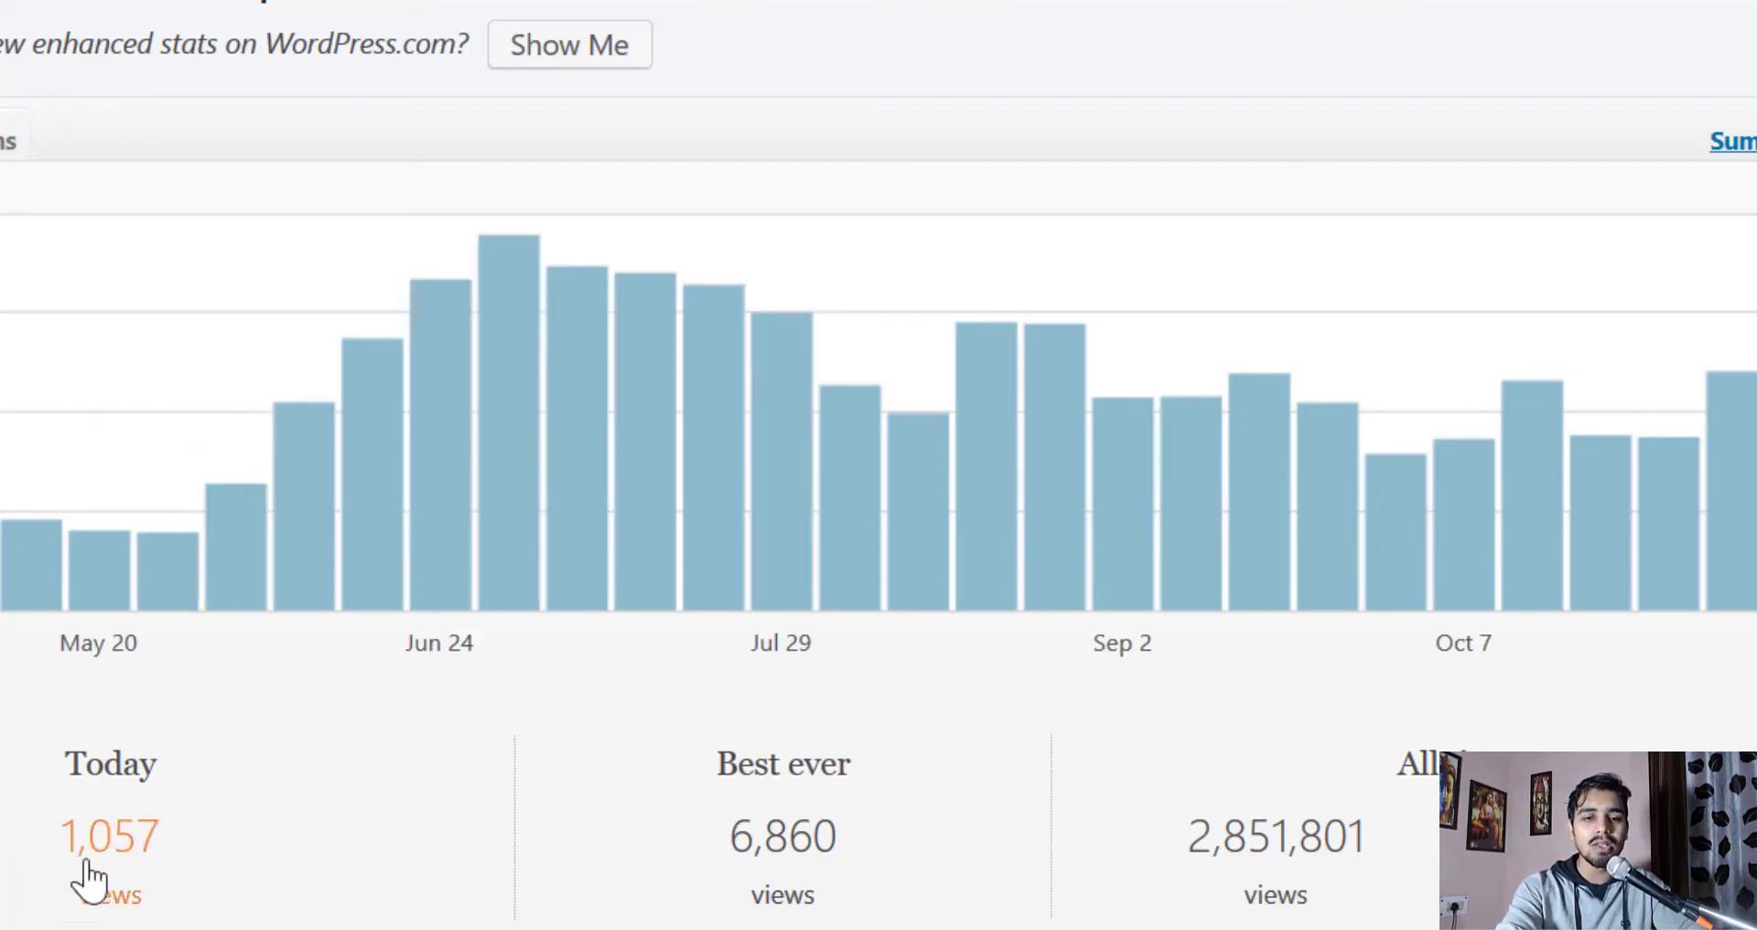
click(304, 512)
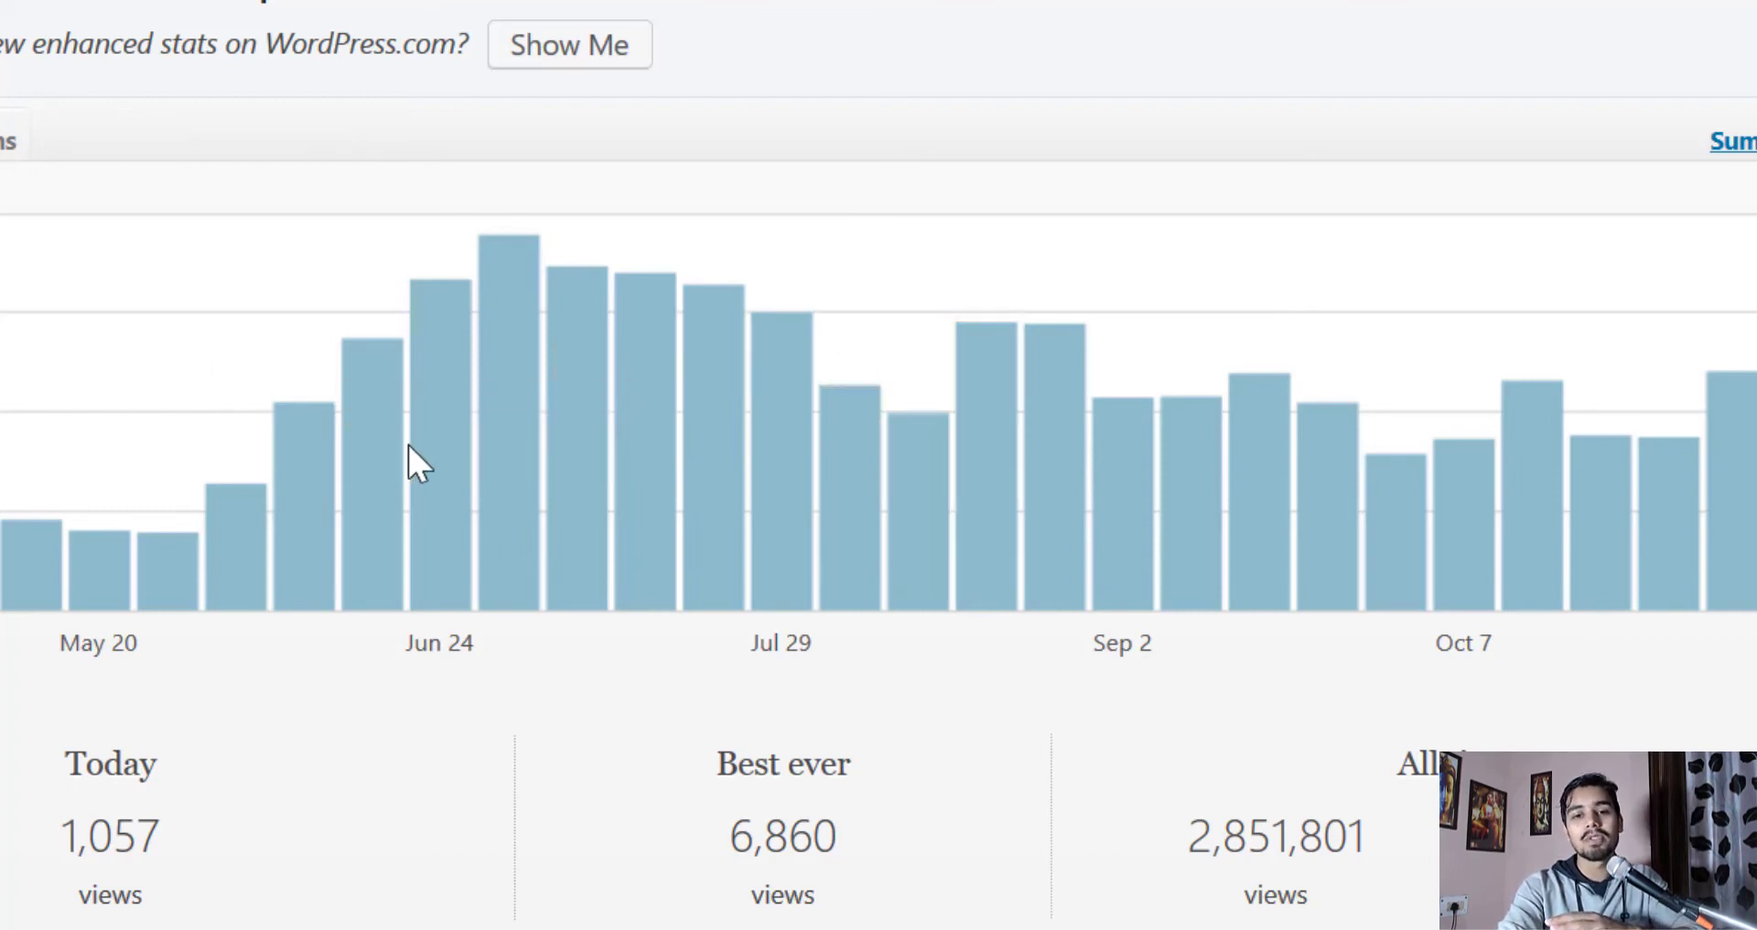
mouse_move(505, 490)
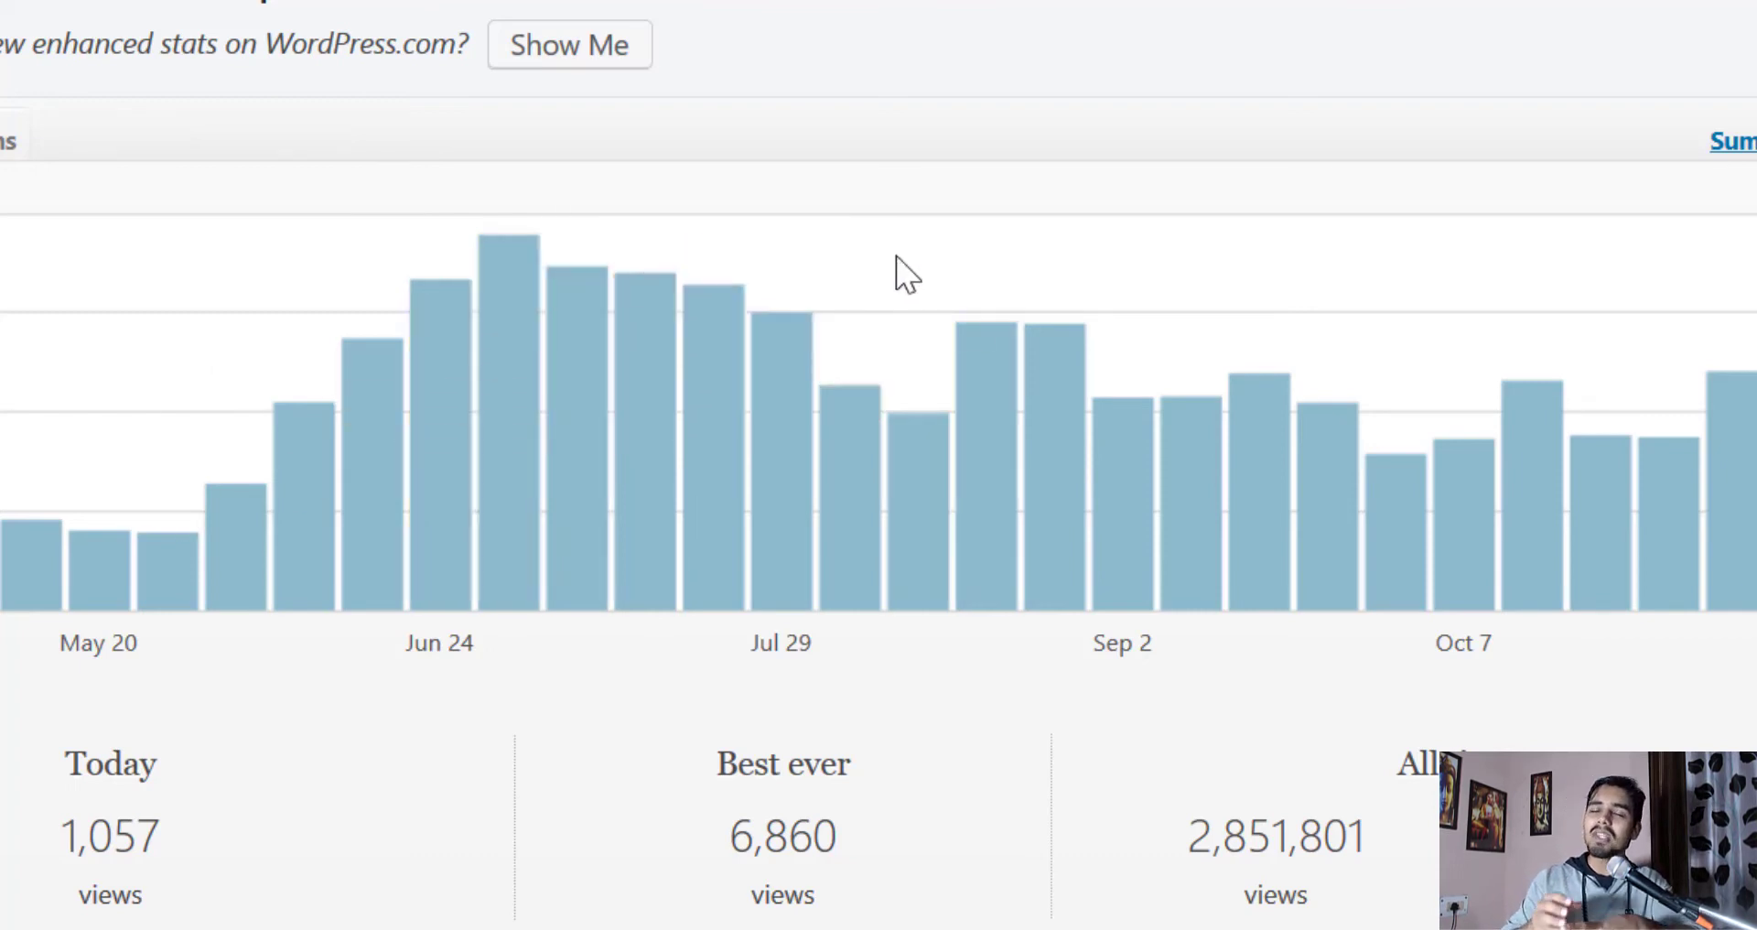
mouse_move(982, 469)
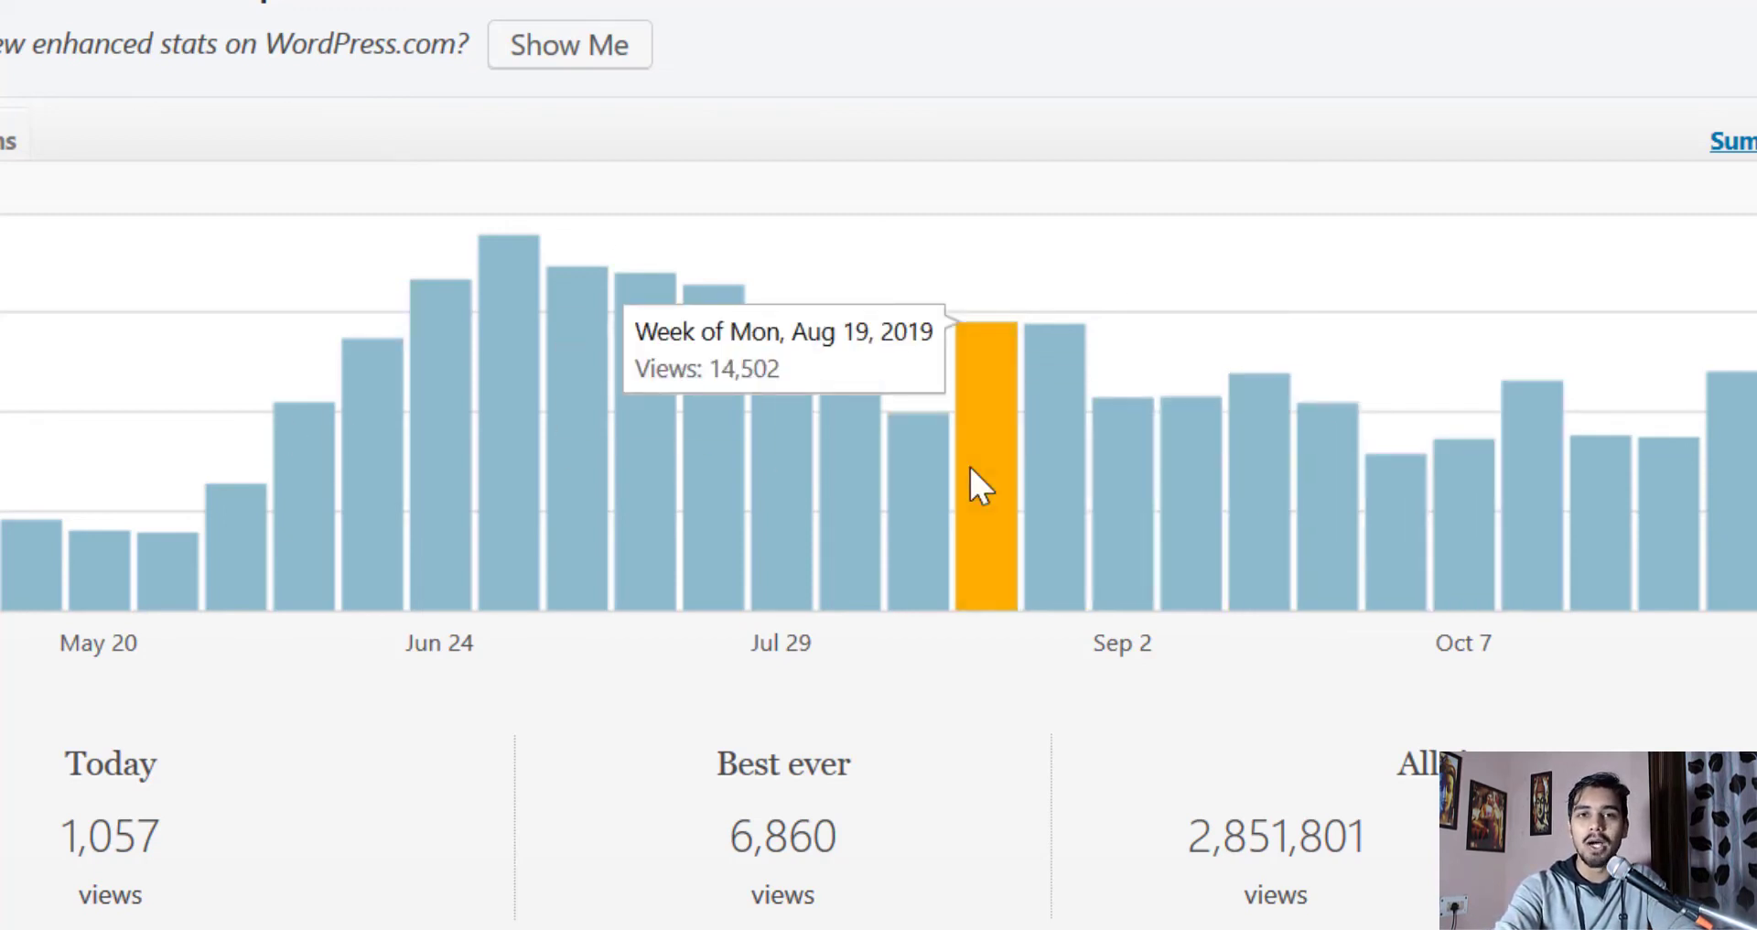
mouse_move(1744, 498)
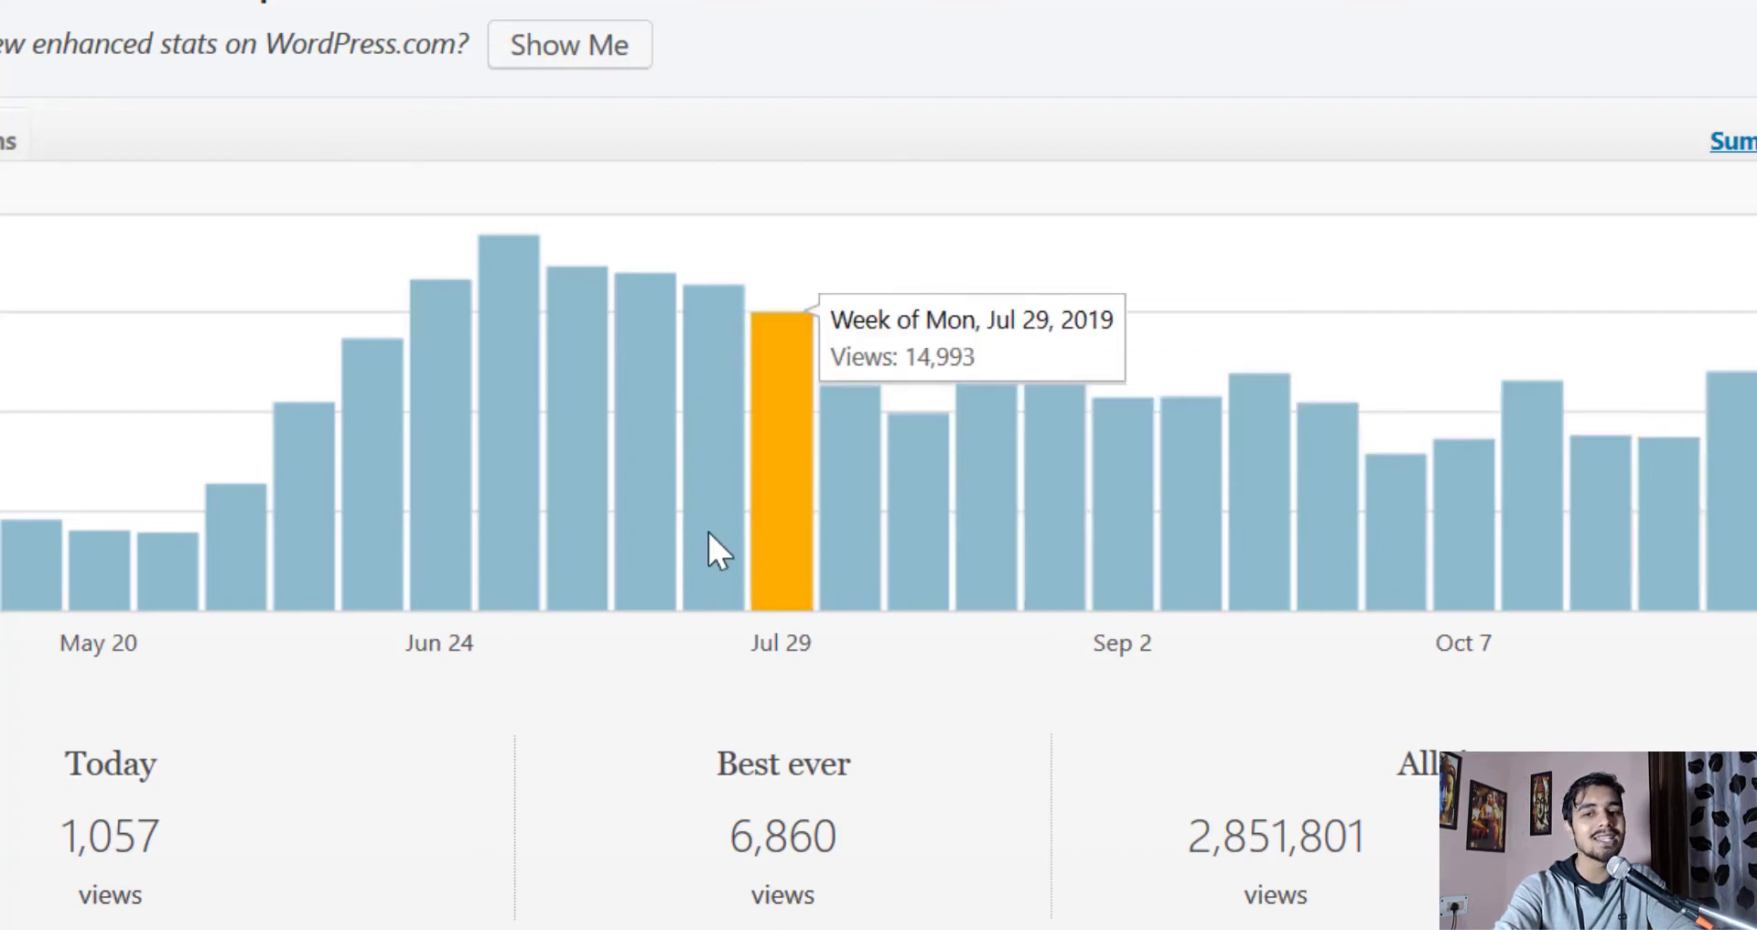
mouse_move(327, 532)
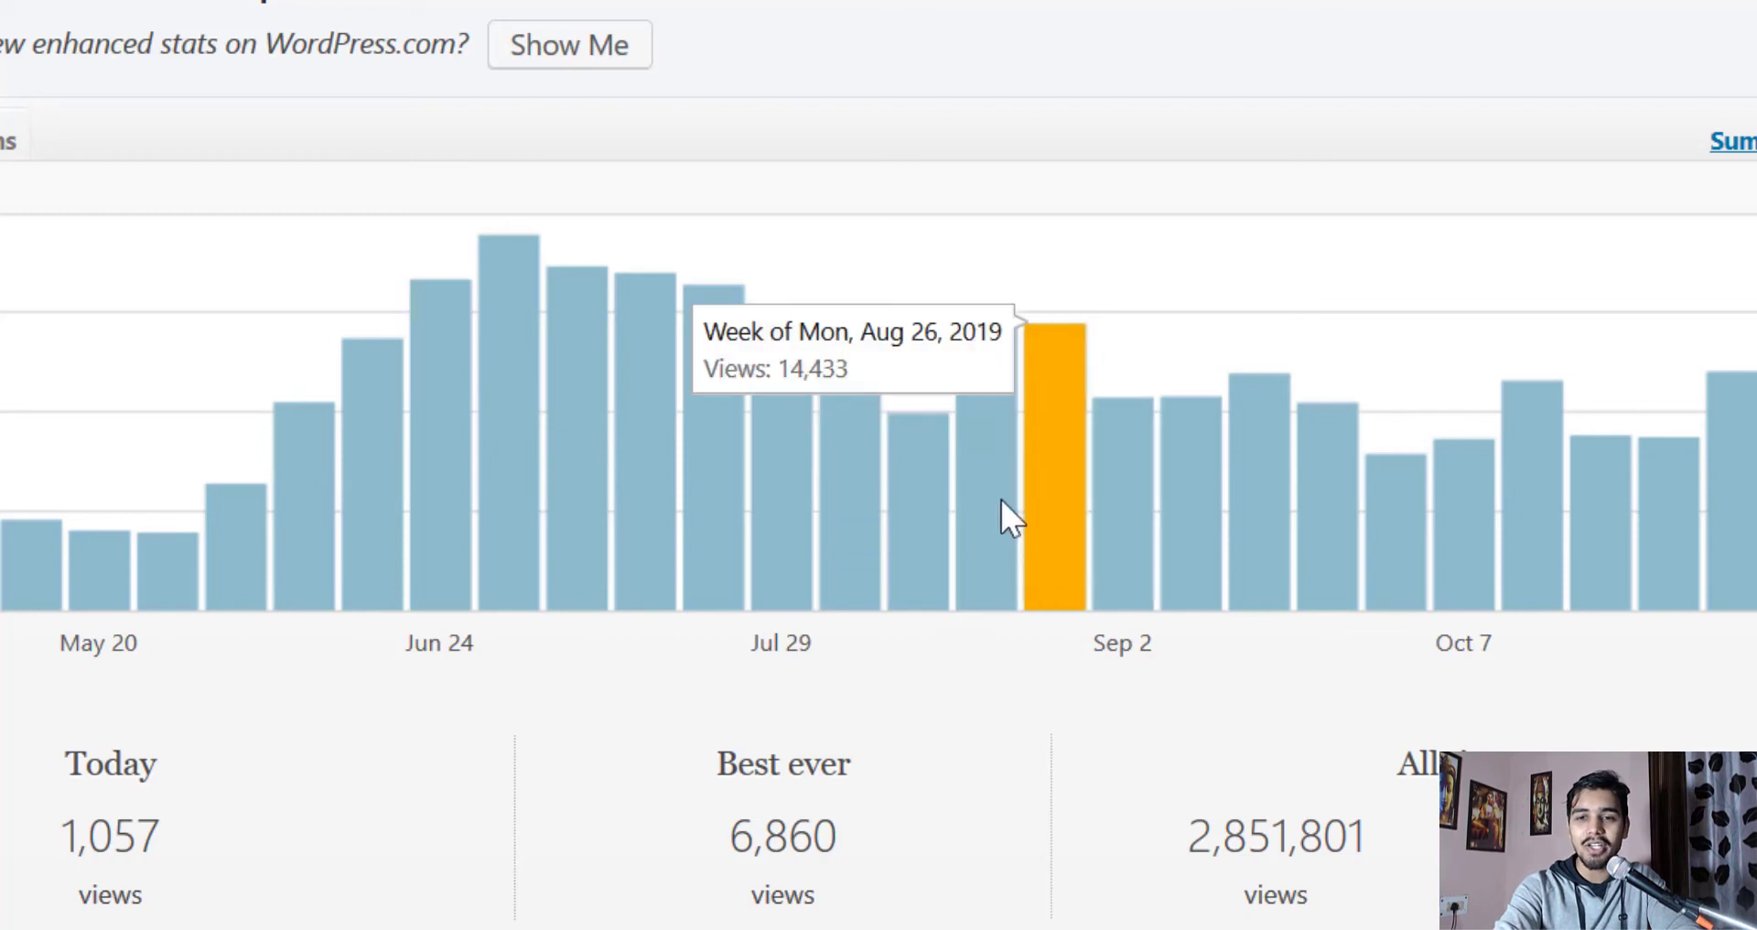
mouse_move(1750, 538)
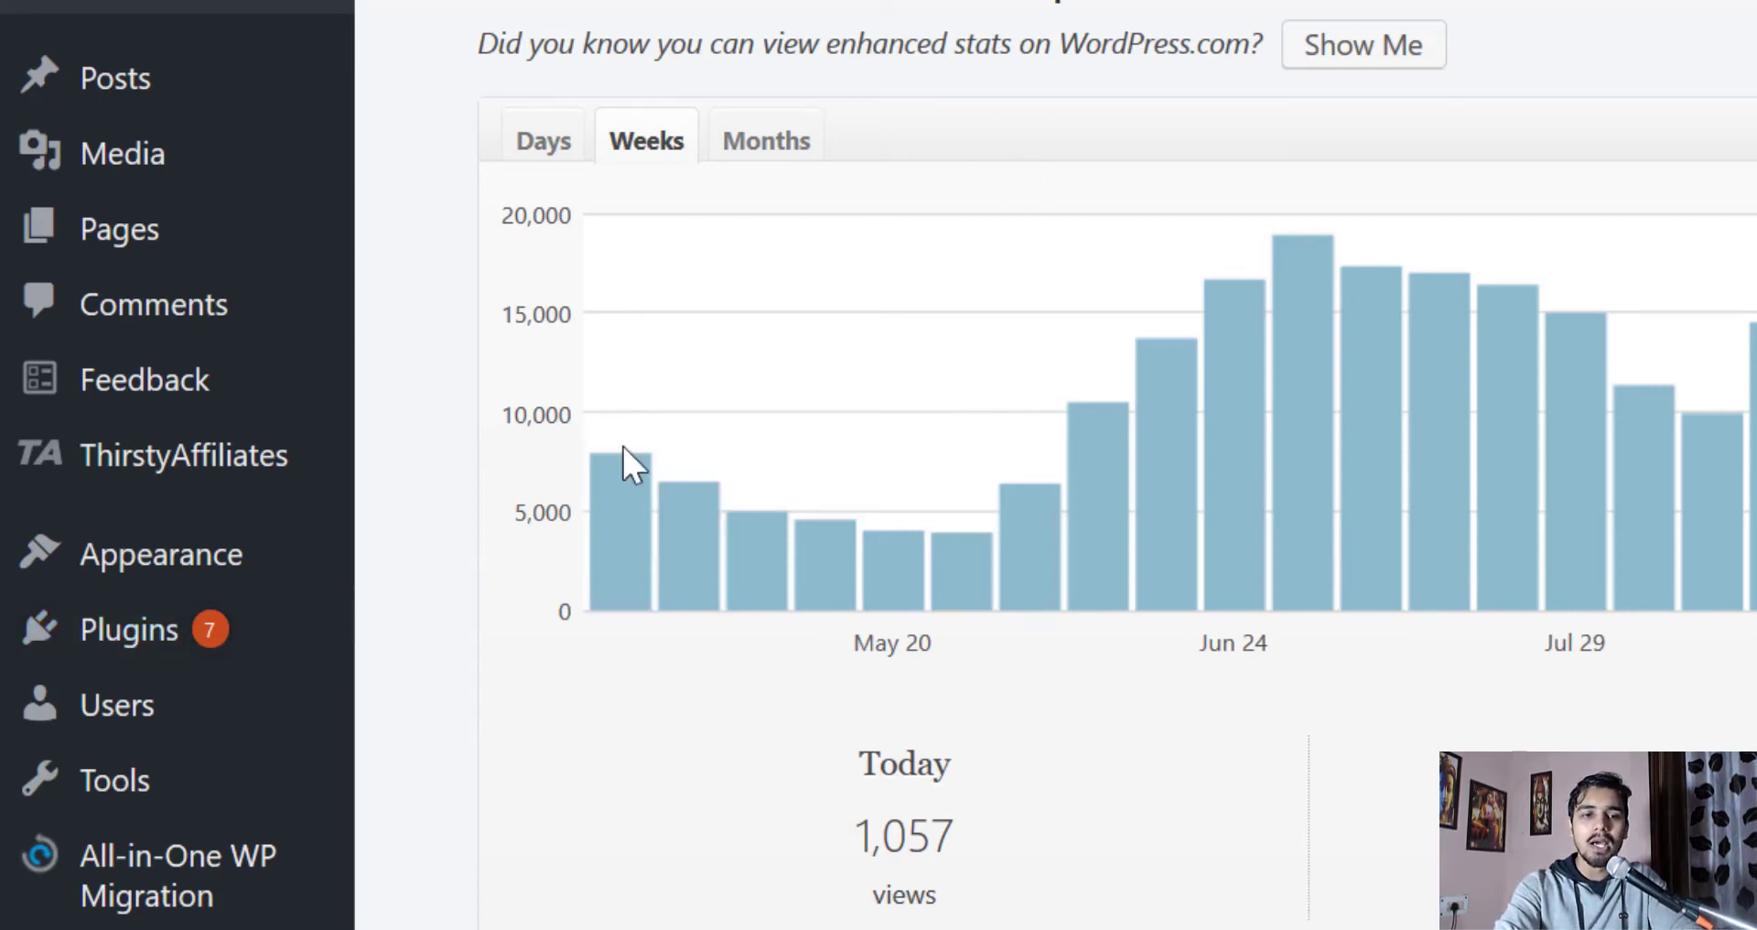
- Go to Plugins > Add New to show the Featured plugins, starting with Akismet Anti-Spam
mouse_move(731, 547)
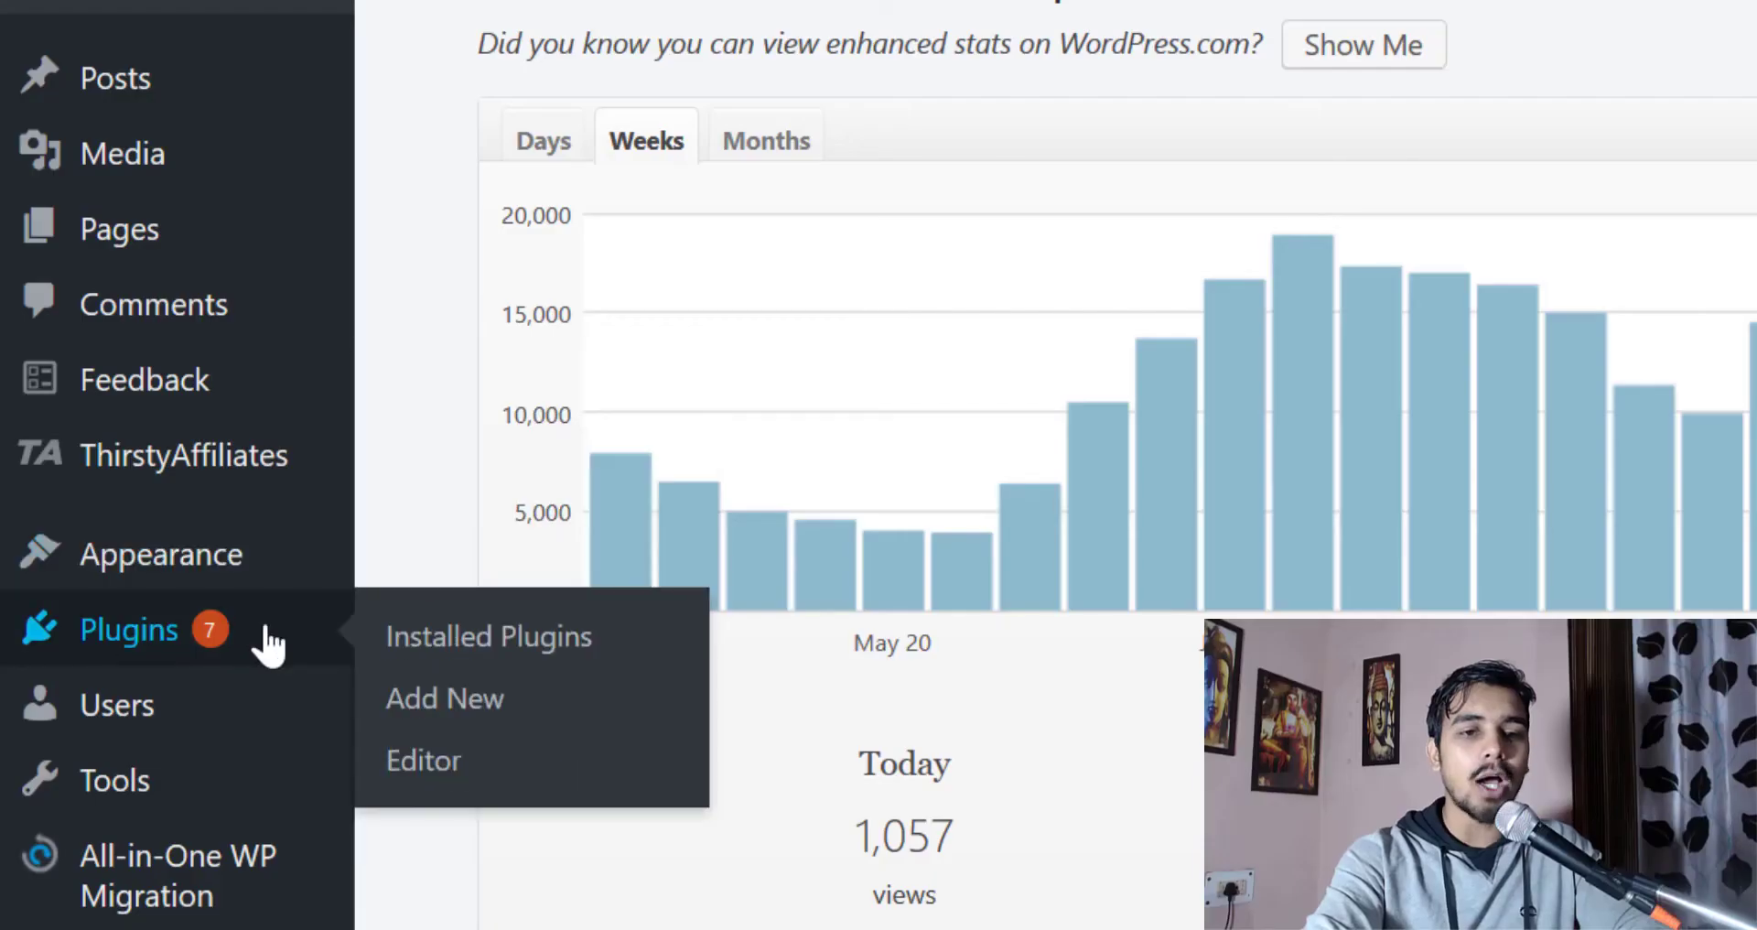
click(448, 695)
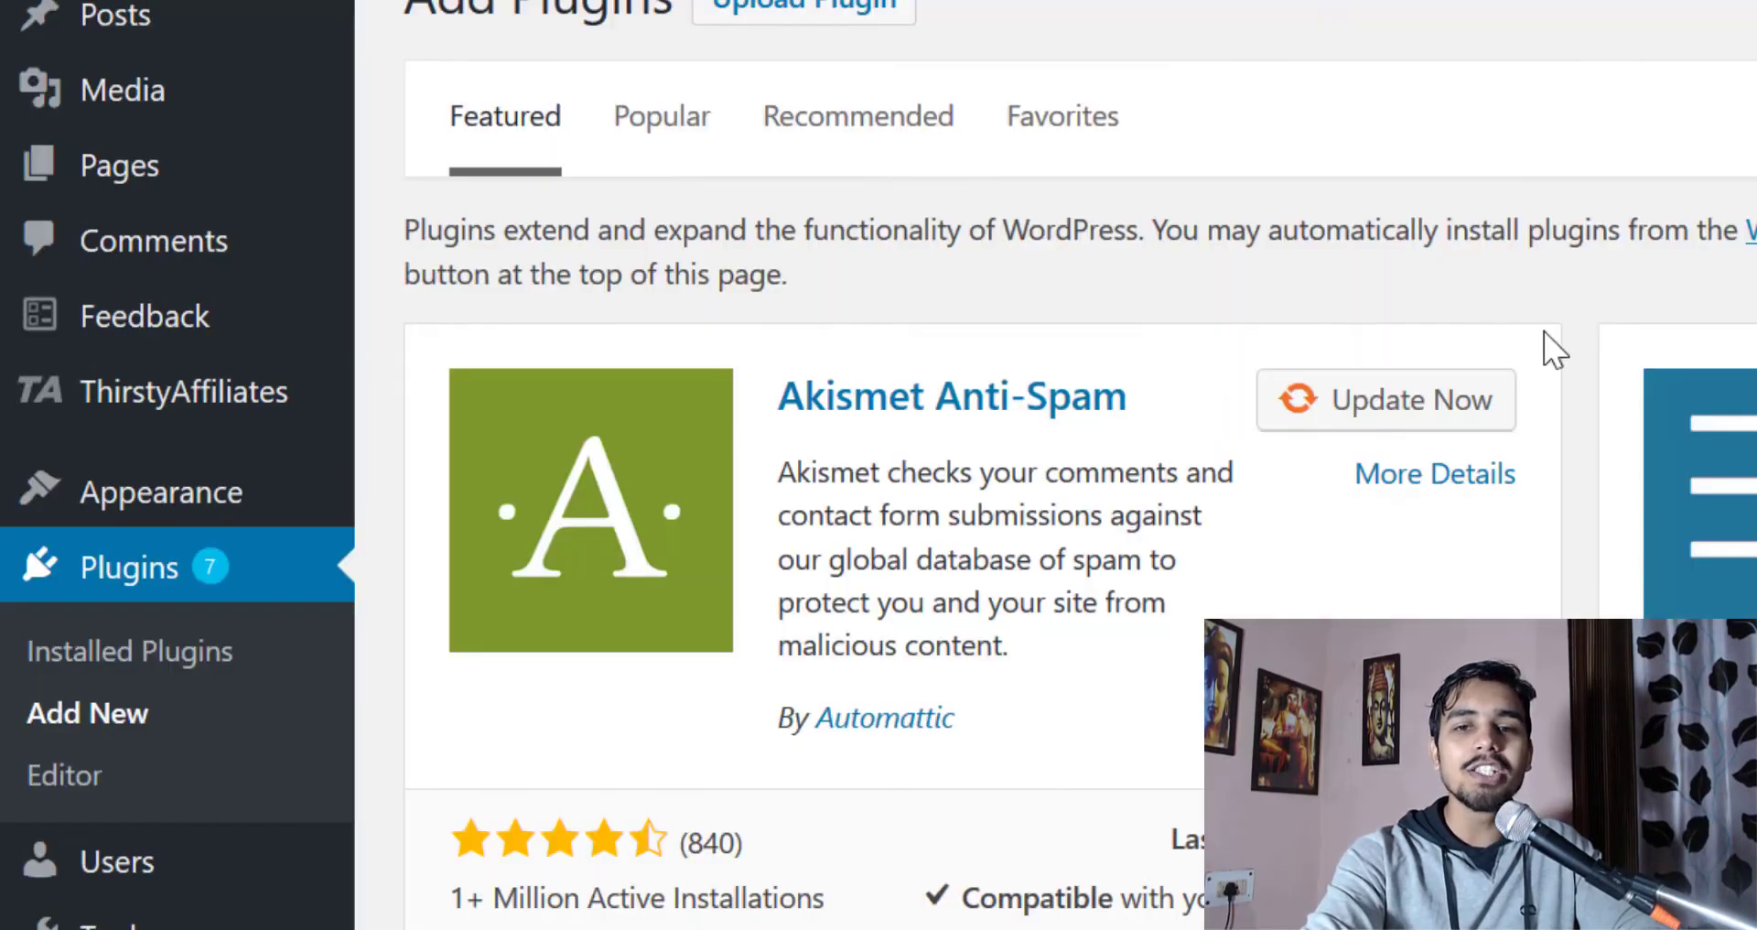
- Scroll the Add Plugins page down to the Jetpack by WordPress.com card
scroll(1194, 526, down, 5)
scroll(1198, 542, up, 2)
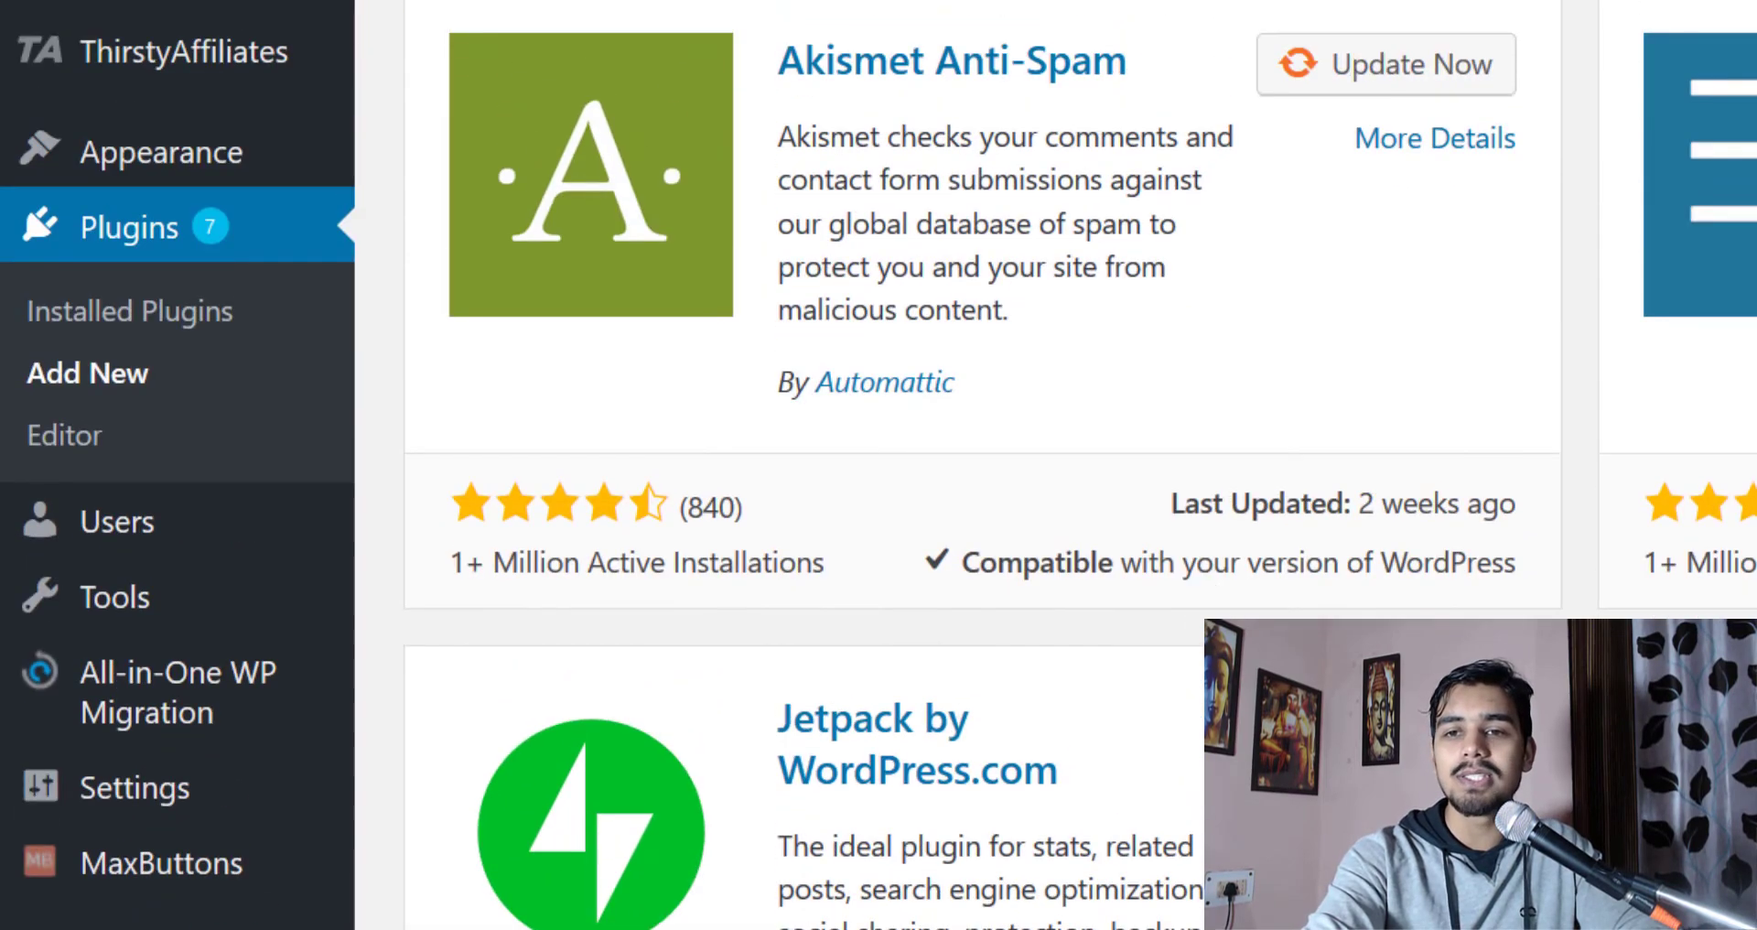
scroll(1100, 498, down, 5)
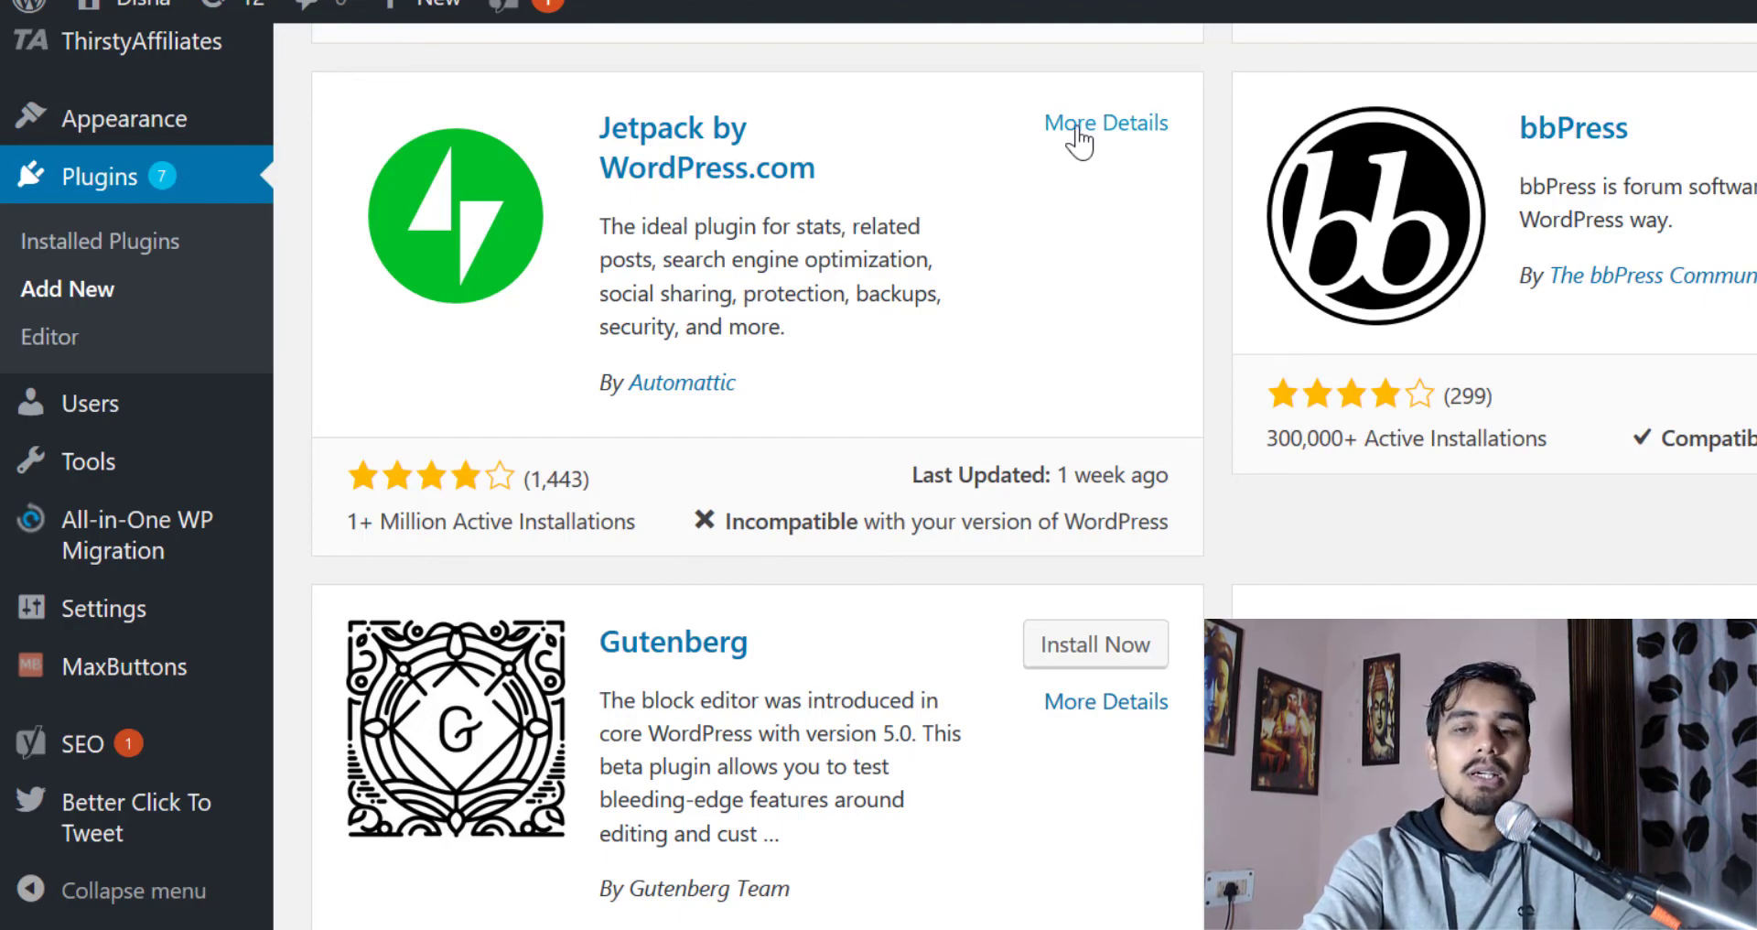
scroll(1104, 401, up, 9)
scroll(1103, 401, down, 5)
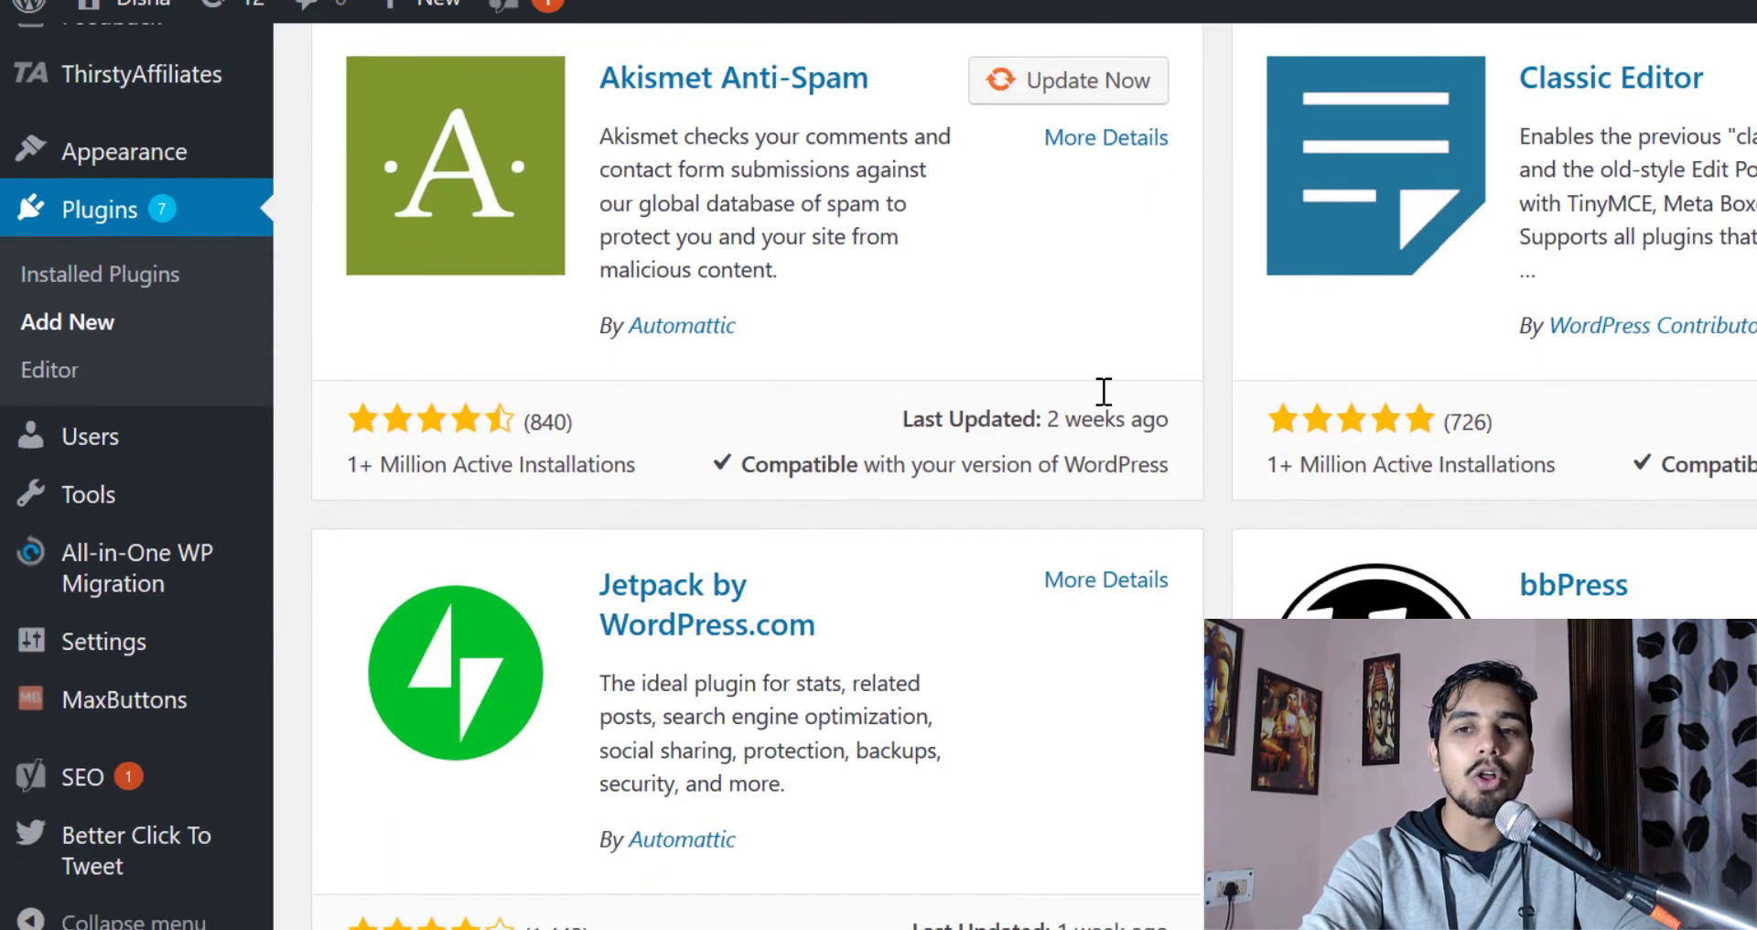